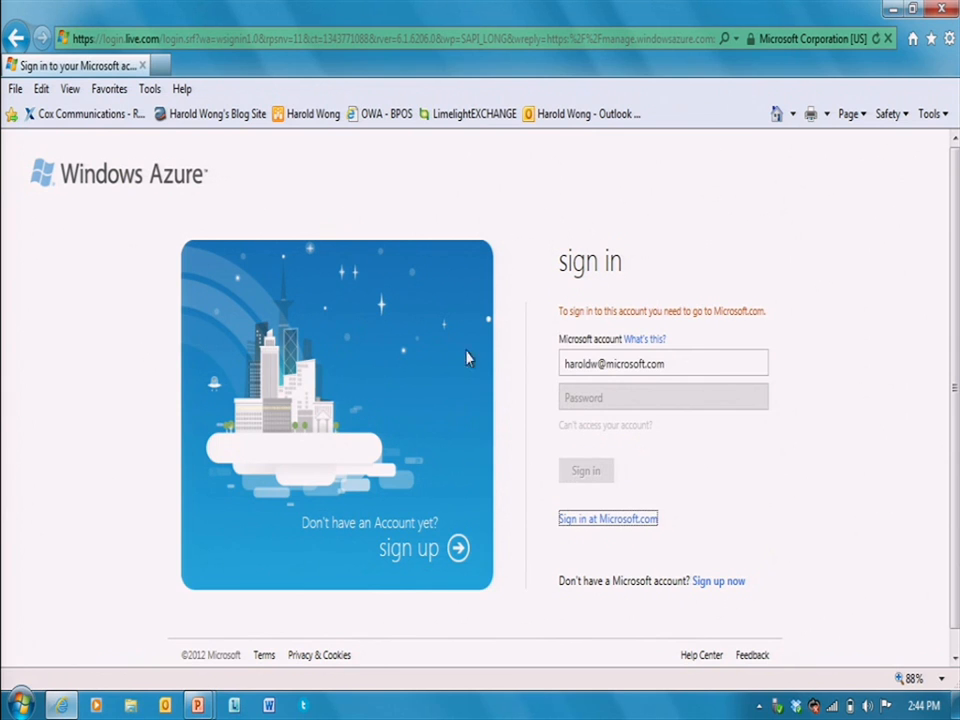
- Leave the Windows Azure sign-in page for the Microsoft.com sign-in
click(618, 520)
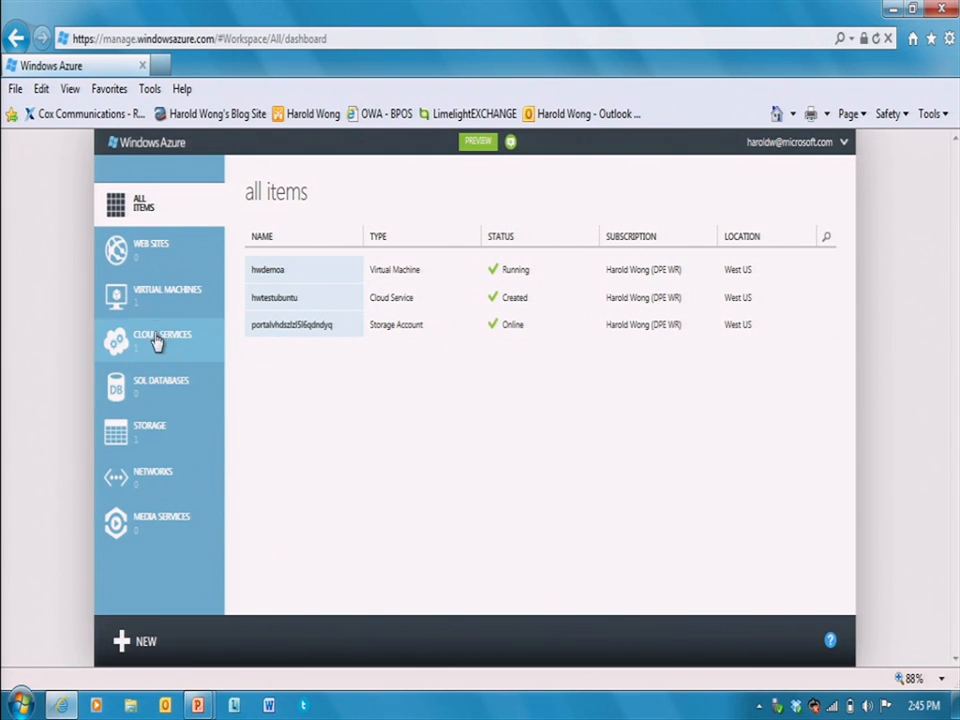
- Start a new virtual machine from the image gallery via NEW > Virtual Machine
click(141, 641)
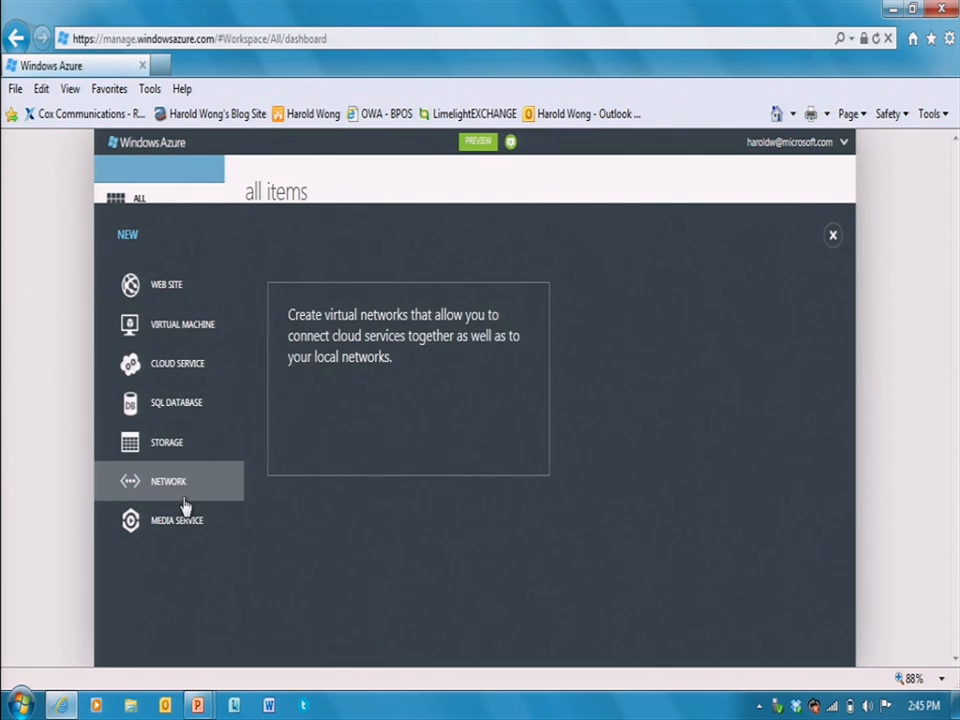
click(172, 337)
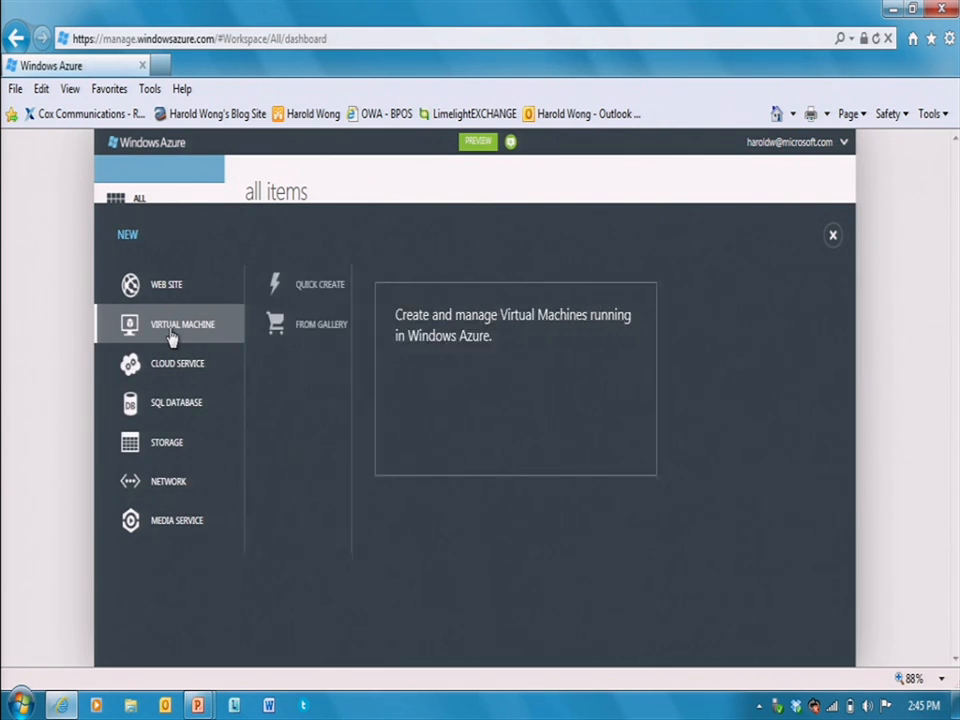
click(312, 333)
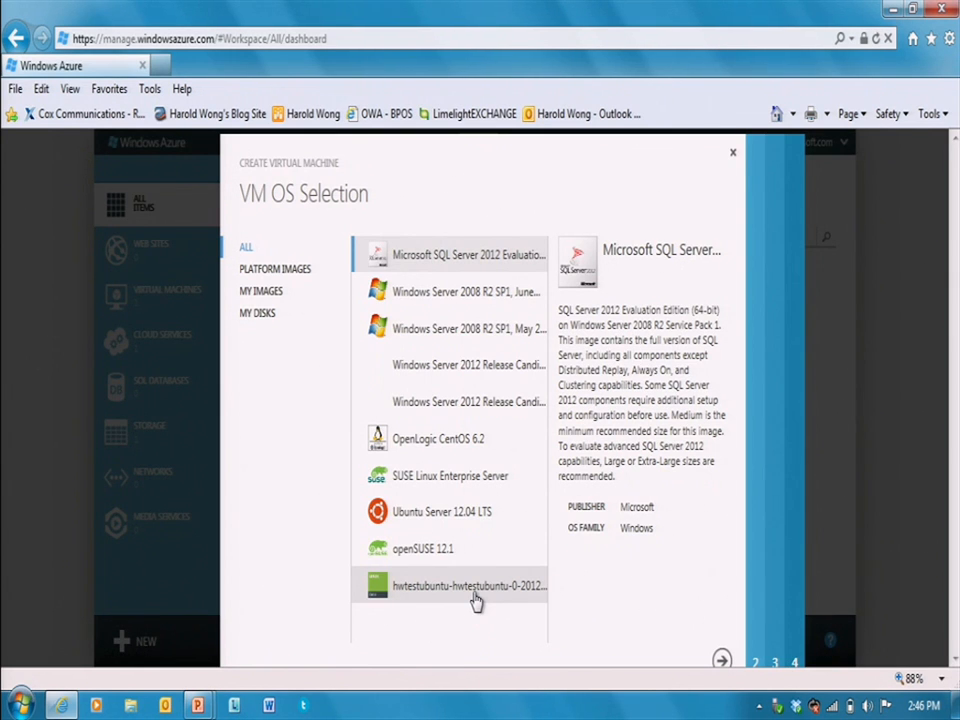
- Choose the Windows Server 2012 Release Candidate image and advance to VM Configuration
click(470, 410)
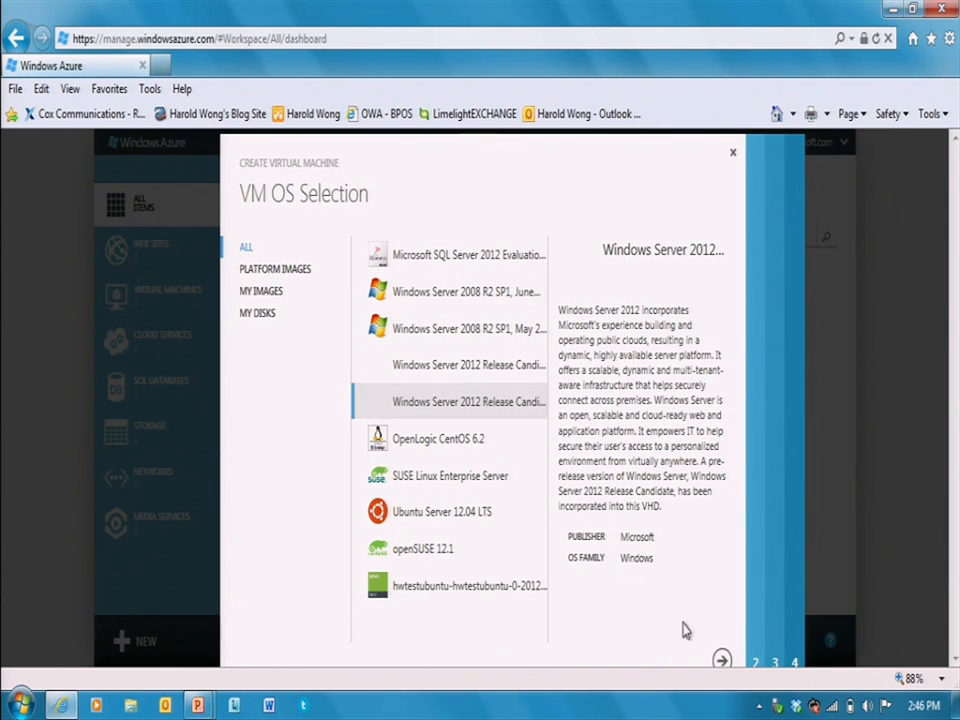
click(721, 660)
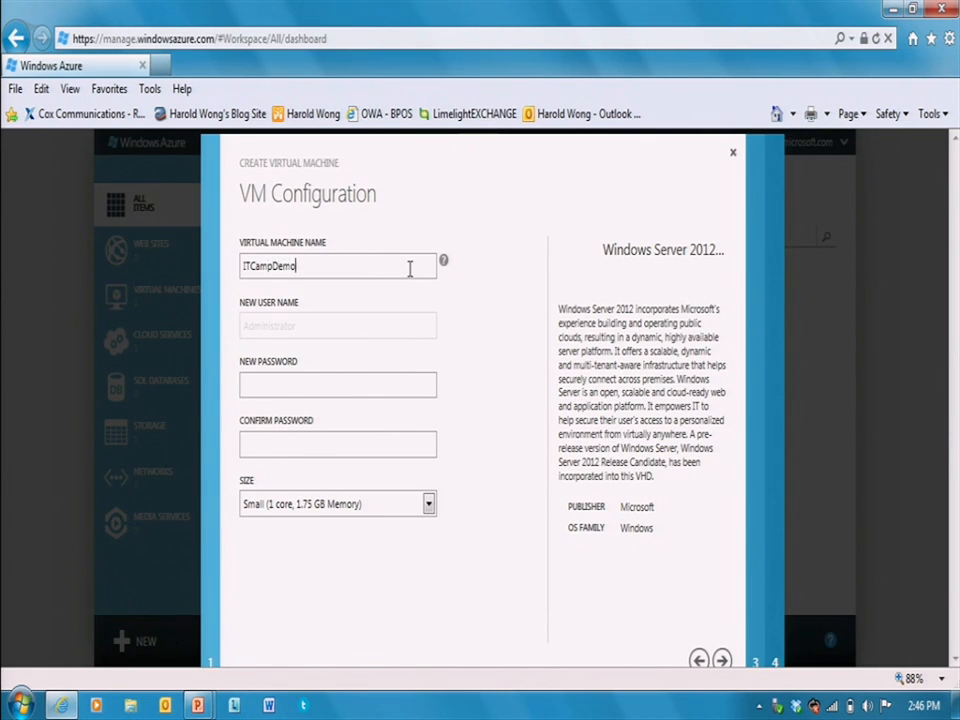
- Name the VM HWITCampDemoA, set its password, and keep the Small 1-core size
text(HW)
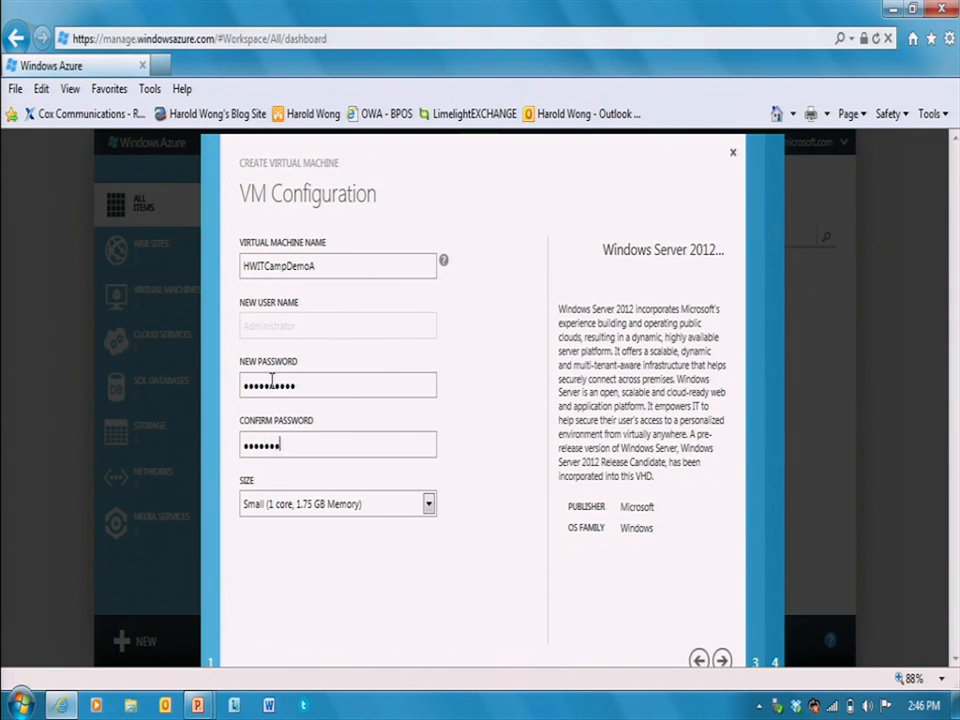
click(428, 506)
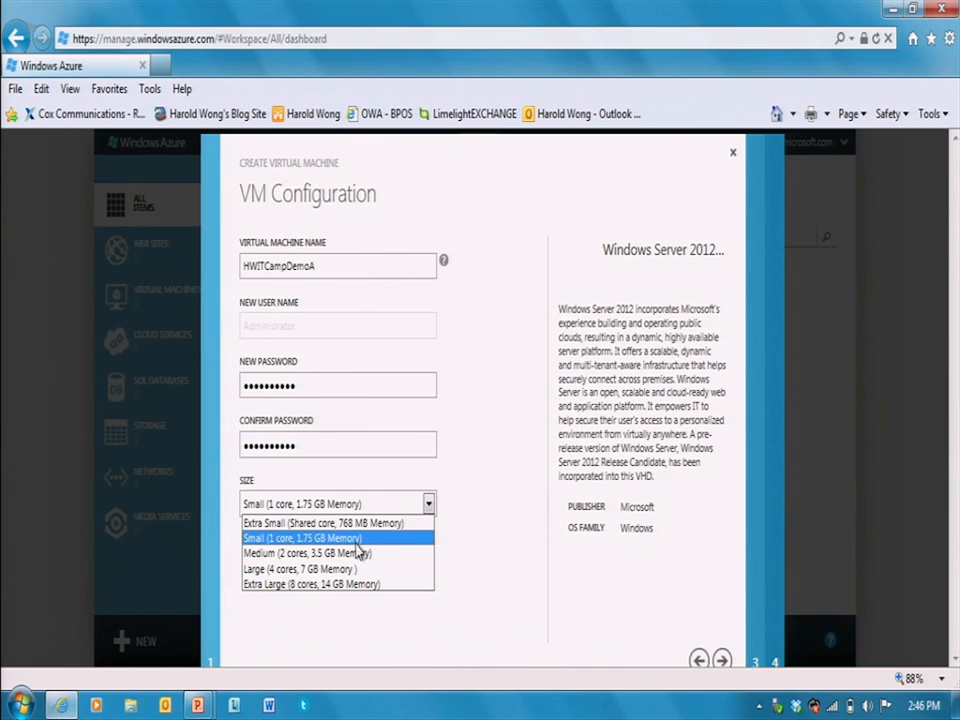
click(280, 540)
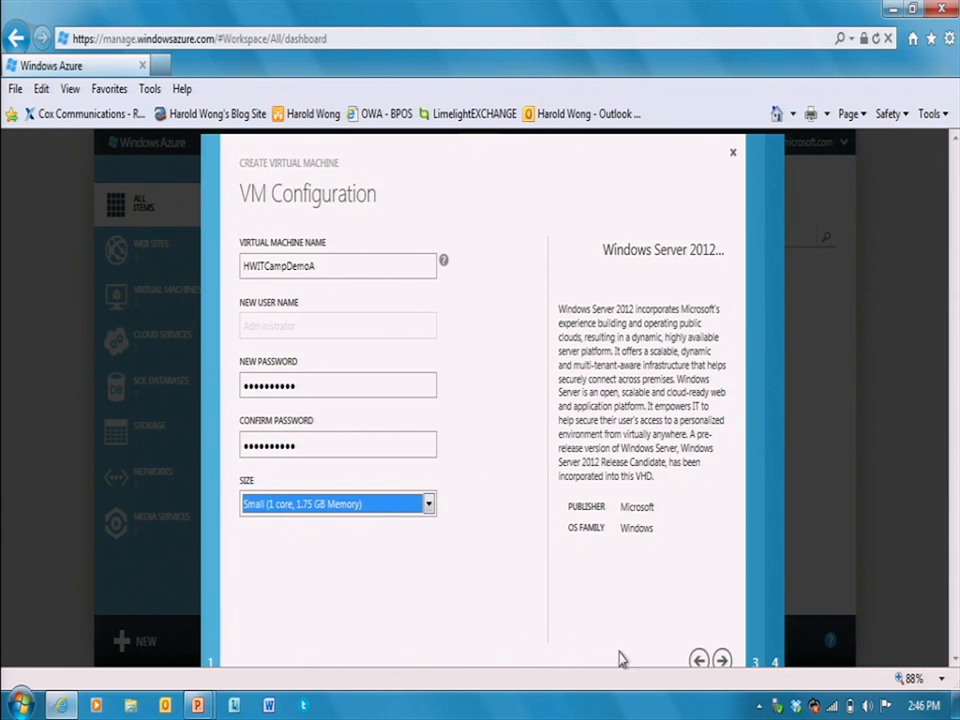
click(724, 660)
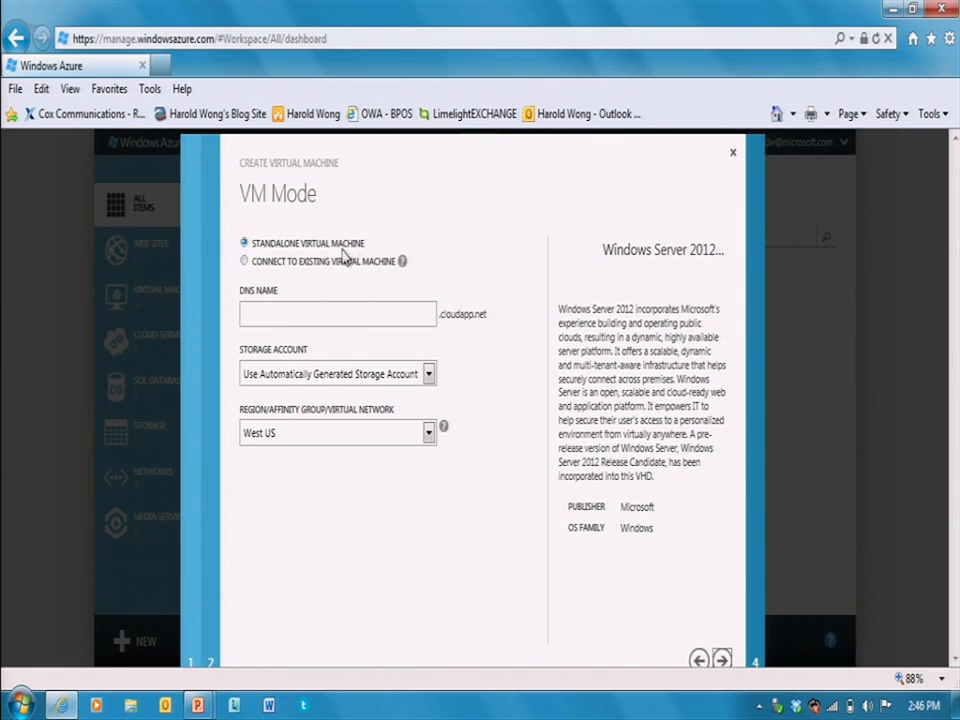
- Make it a standalone VM with DNS name HWITCampDemoA in the West US region
click(245, 261)
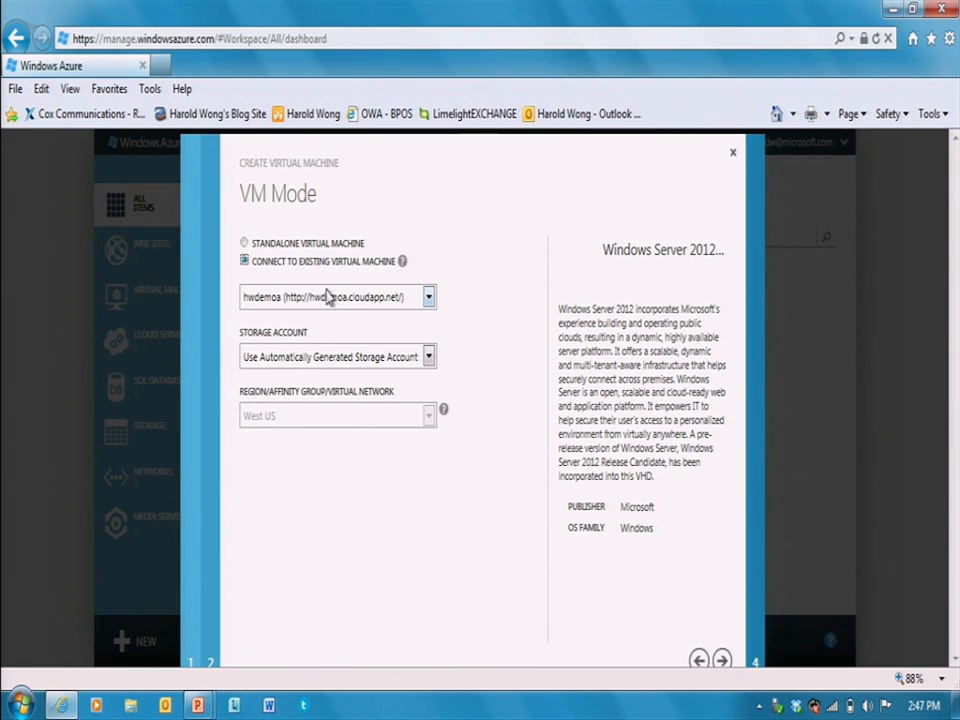
click(312, 246)
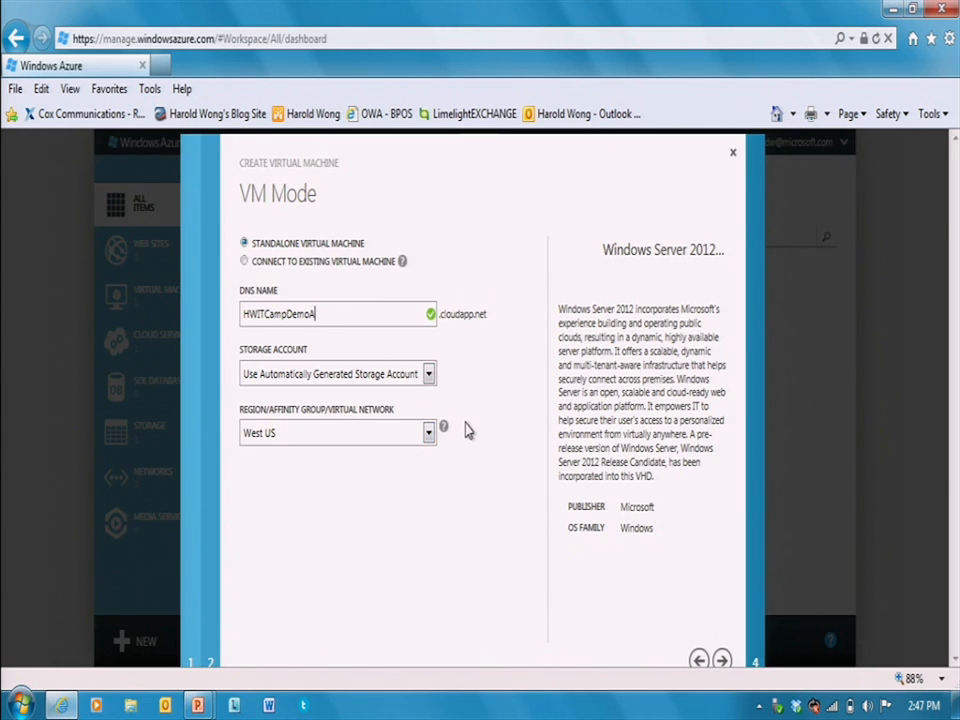
click(429, 435)
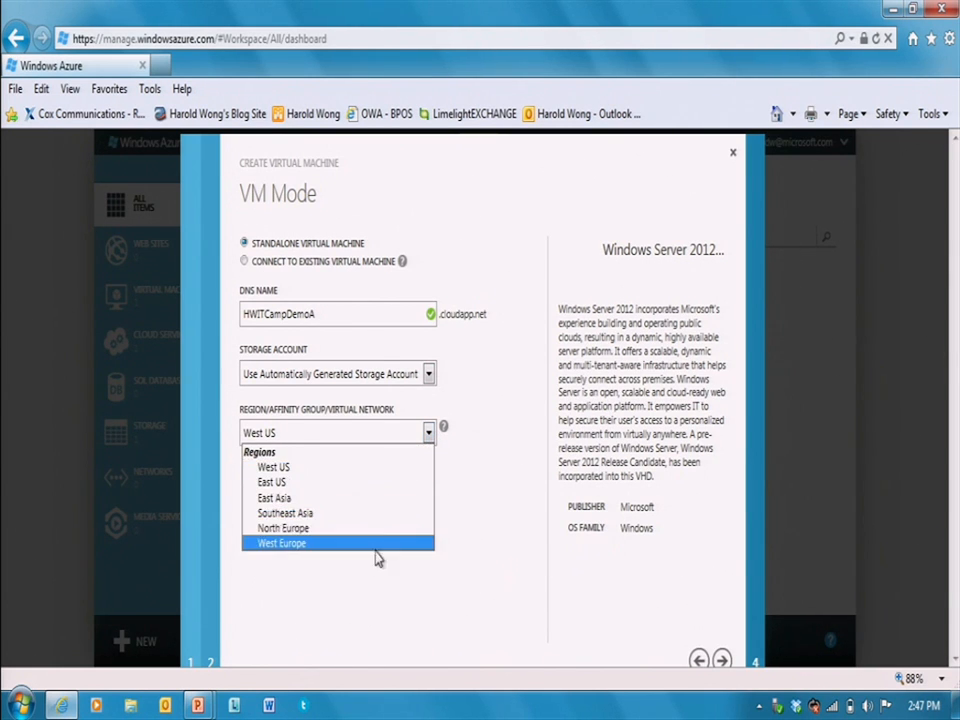
click(315, 468)
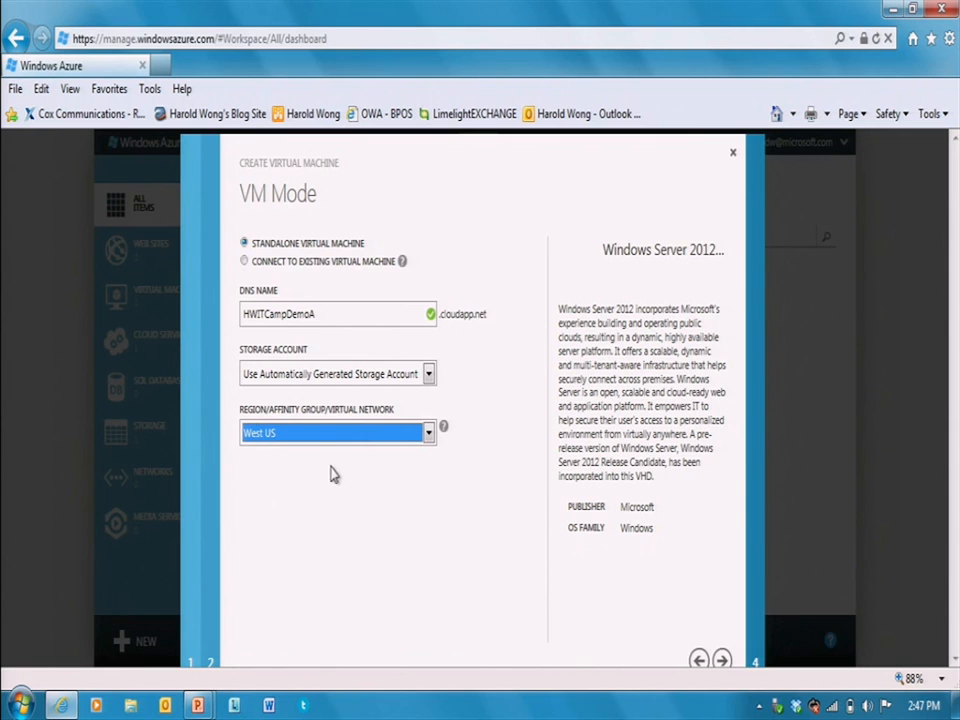
click(728, 663)
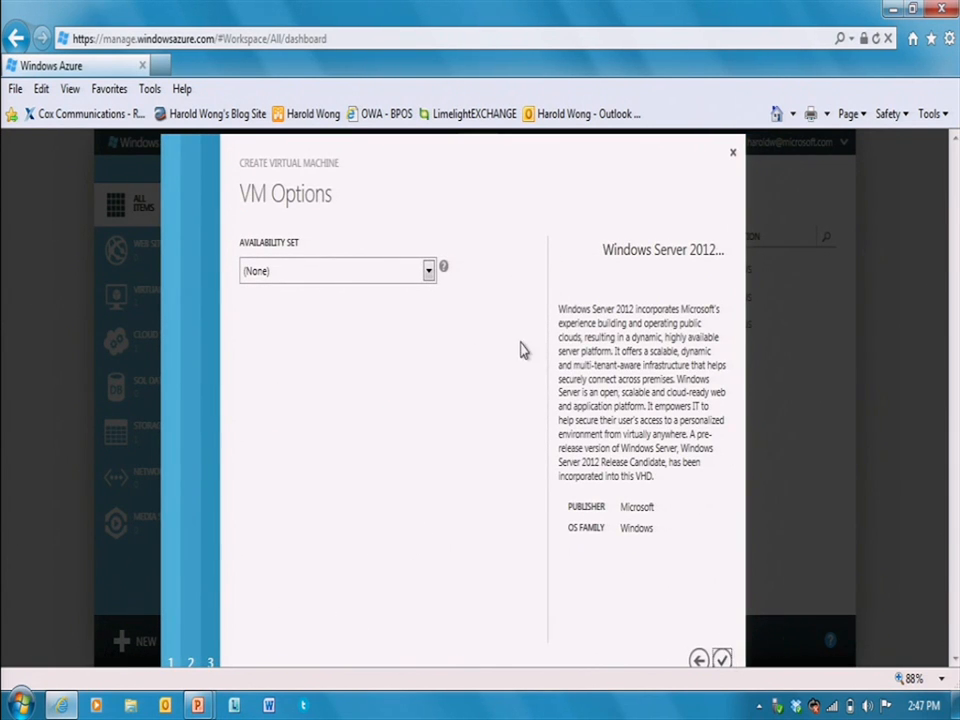
- Leave the availability set as (None) and finish creating HWITCampDemoA
click(428, 270)
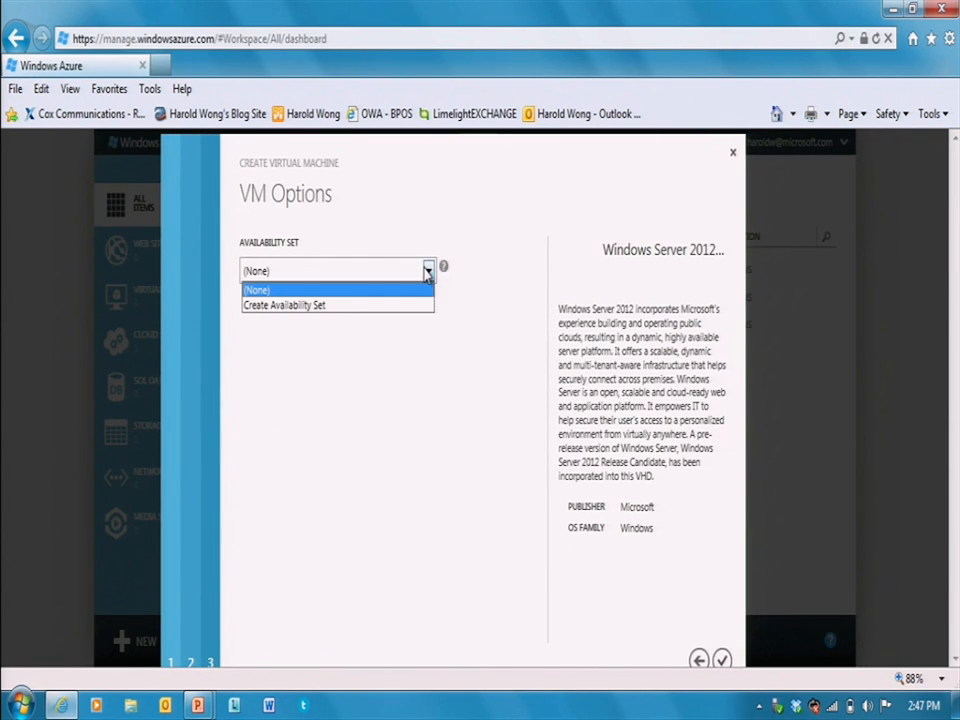
click(388, 289)
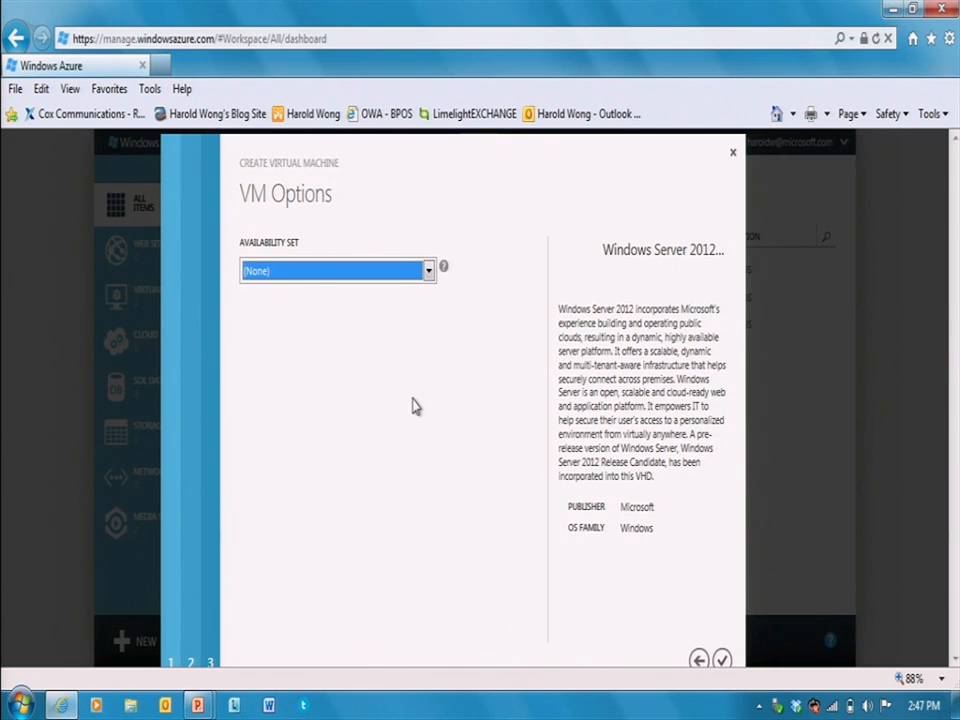
click(721, 662)
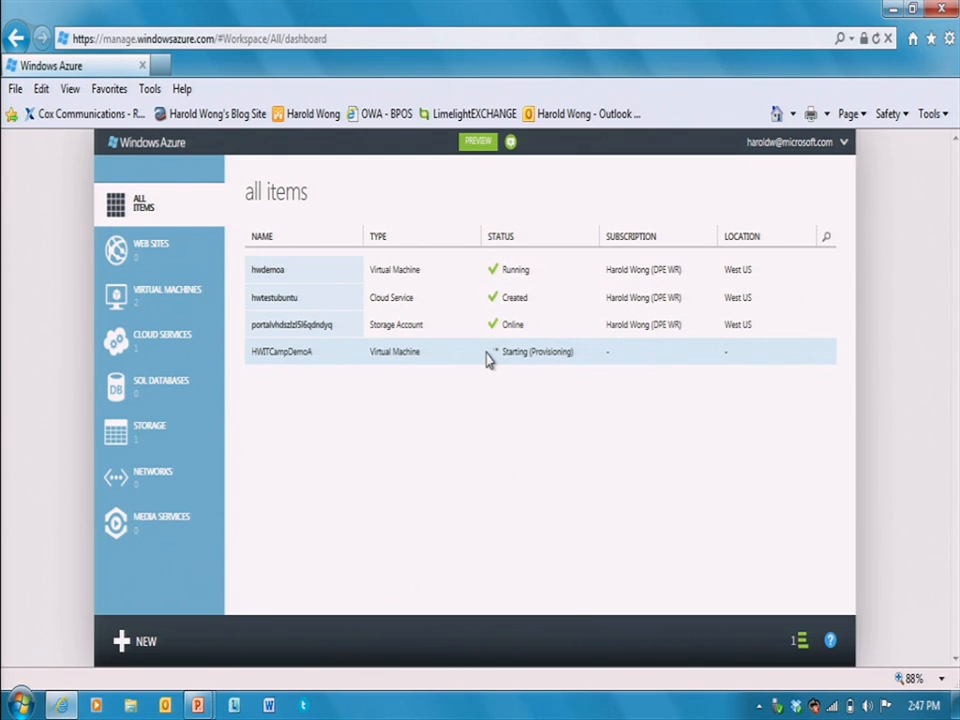
- Check the VM creation progress details, then open the hwdemoa virtual machine's dashboard
click(803, 650)
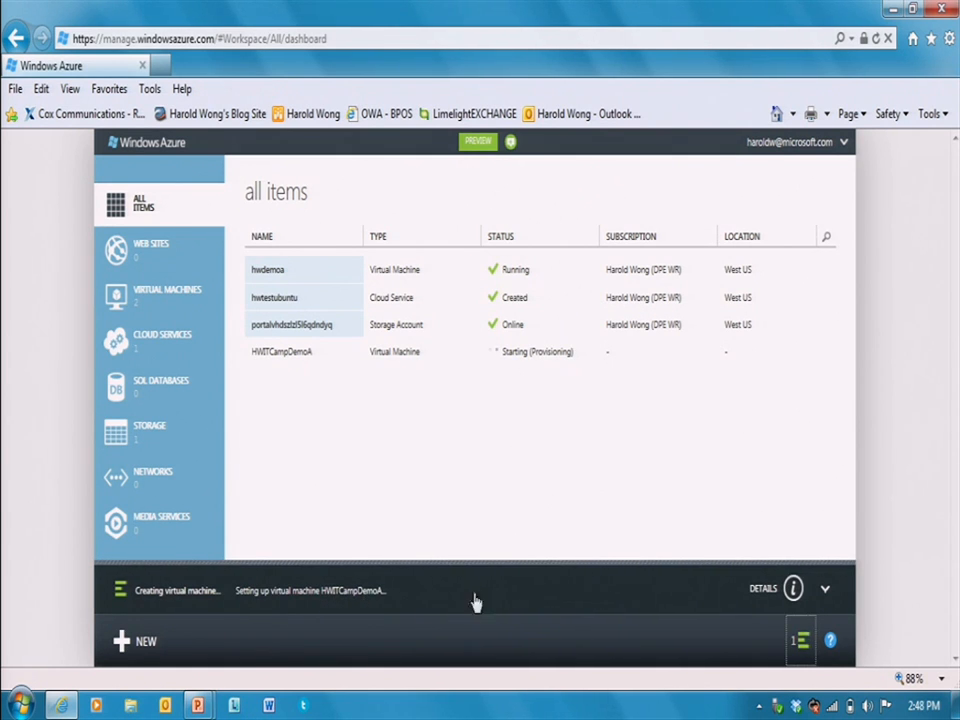
click(794, 590)
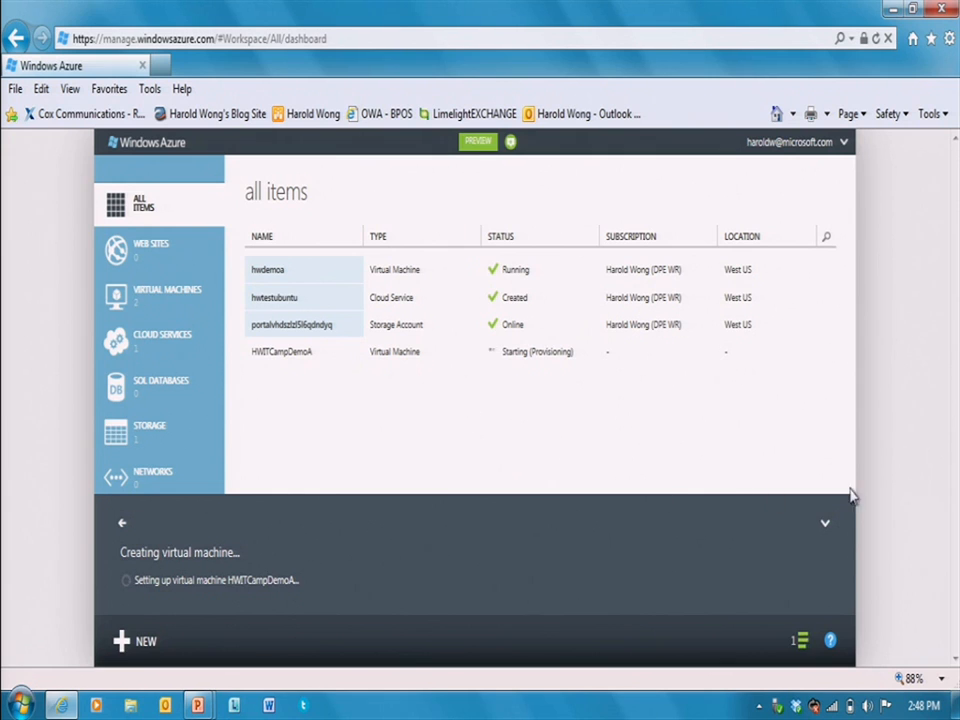
click(826, 527)
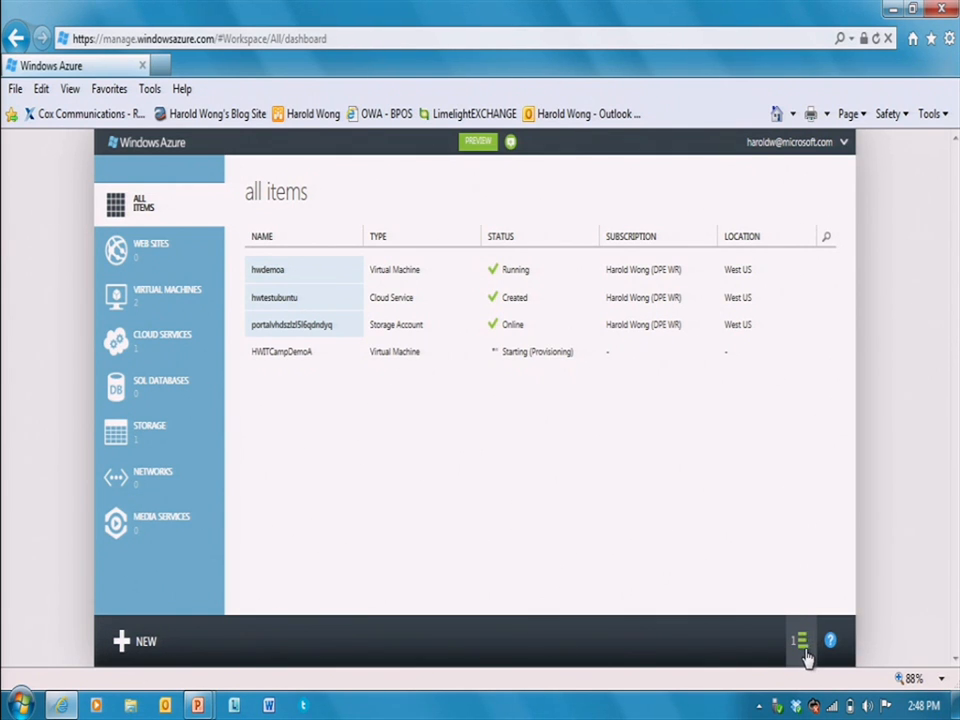
click(279, 276)
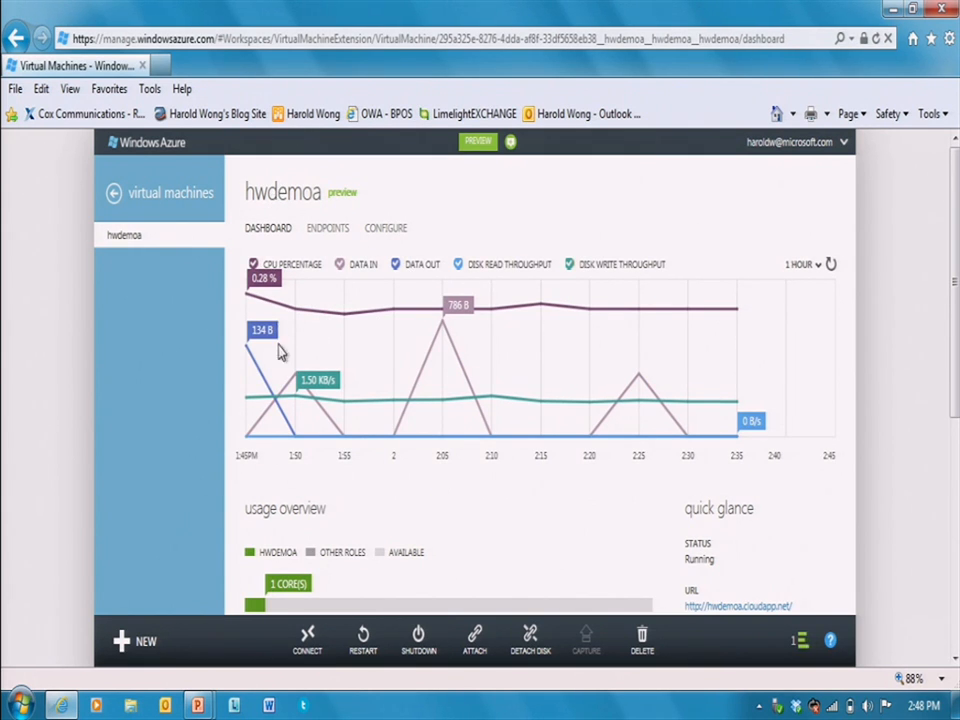
- Connect to hwdemoa over Remote Desktop, signing in with the Administrator password
click(310, 645)
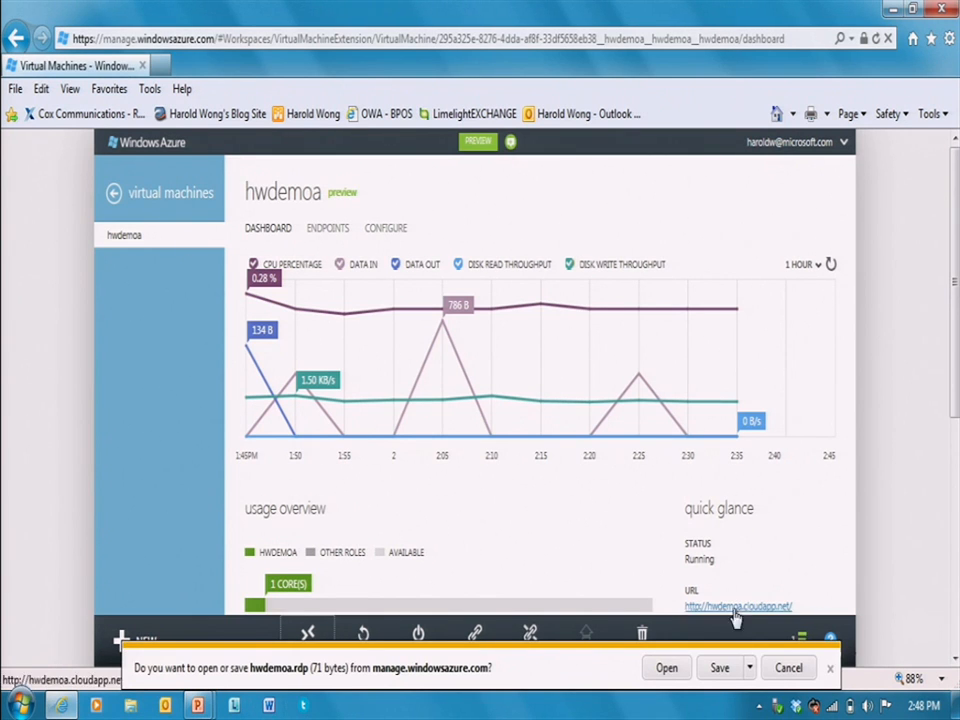
click(668, 670)
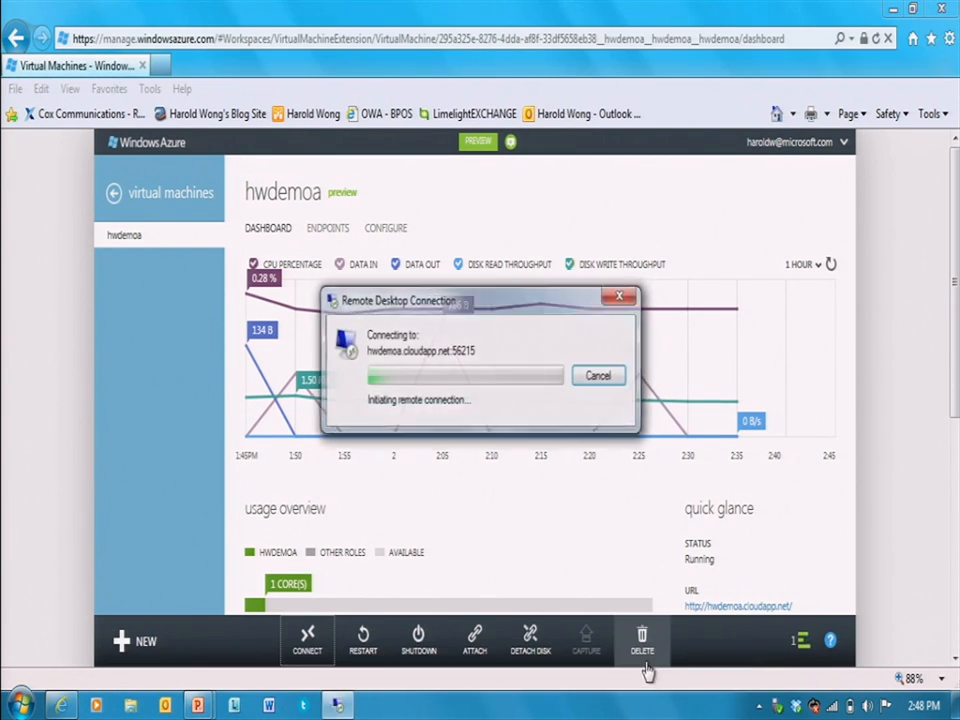
text(****)
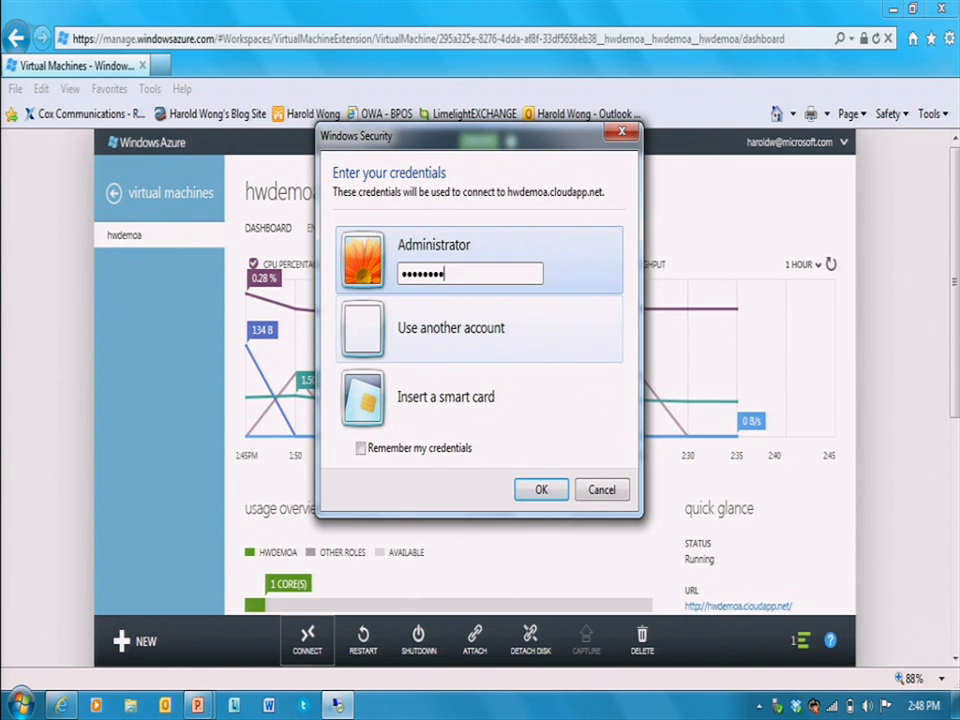
key(Return)
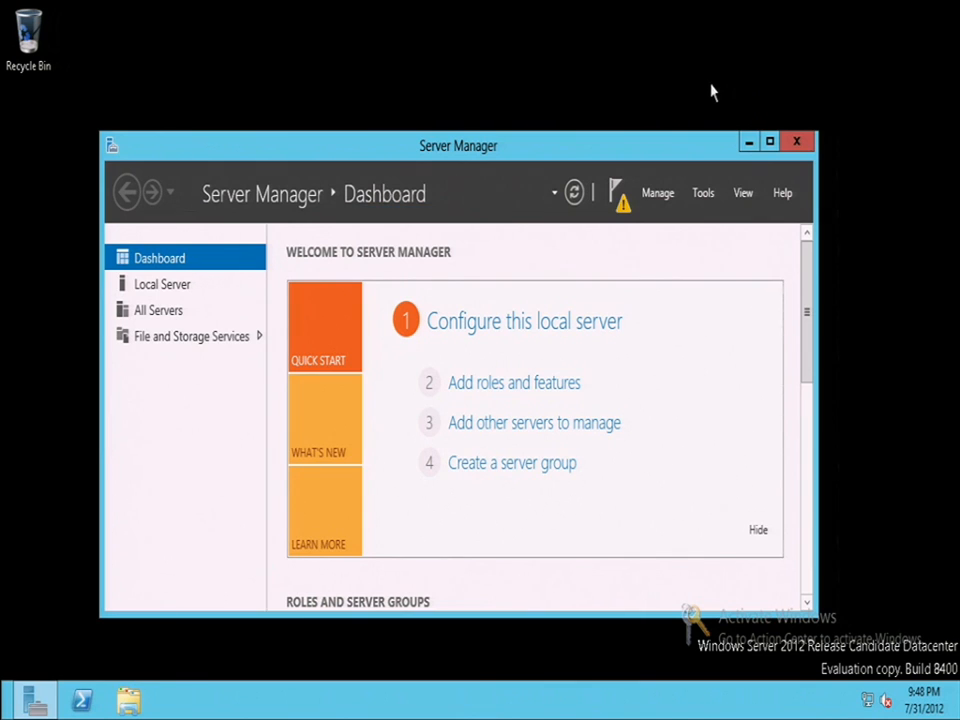
- Browse the remote server's drives and select New Volume (F:)
click(150, 700)
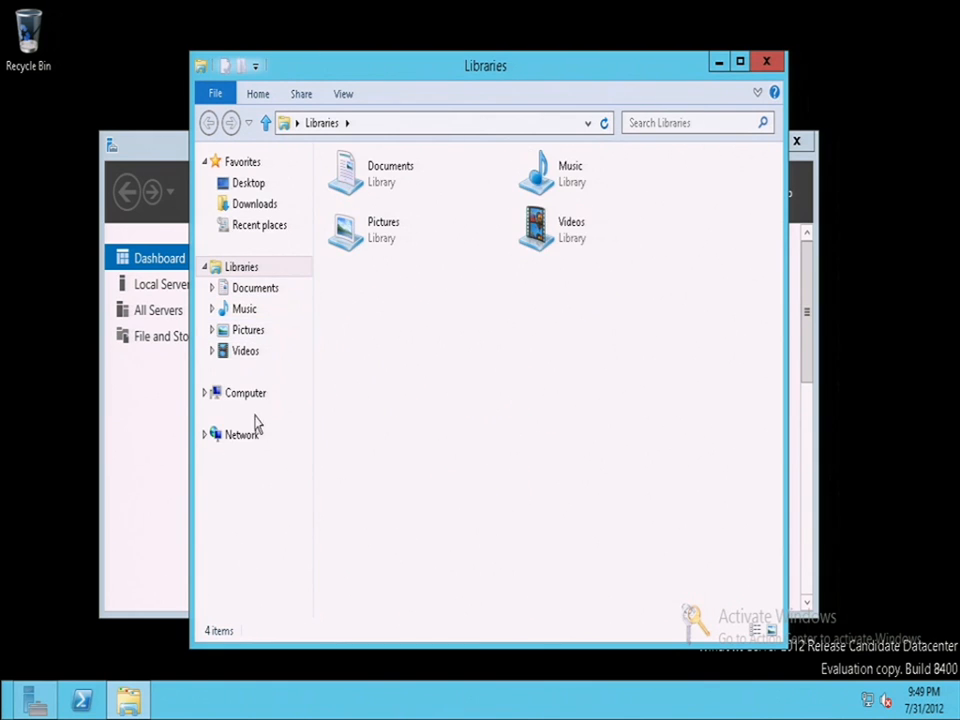
click(251, 395)
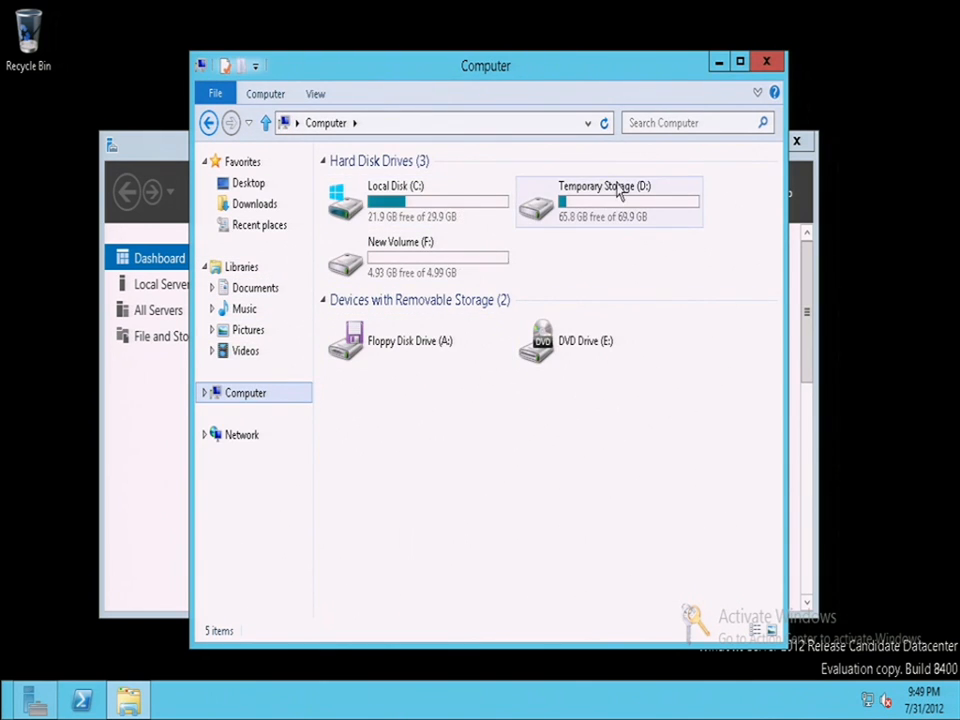
click(405, 272)
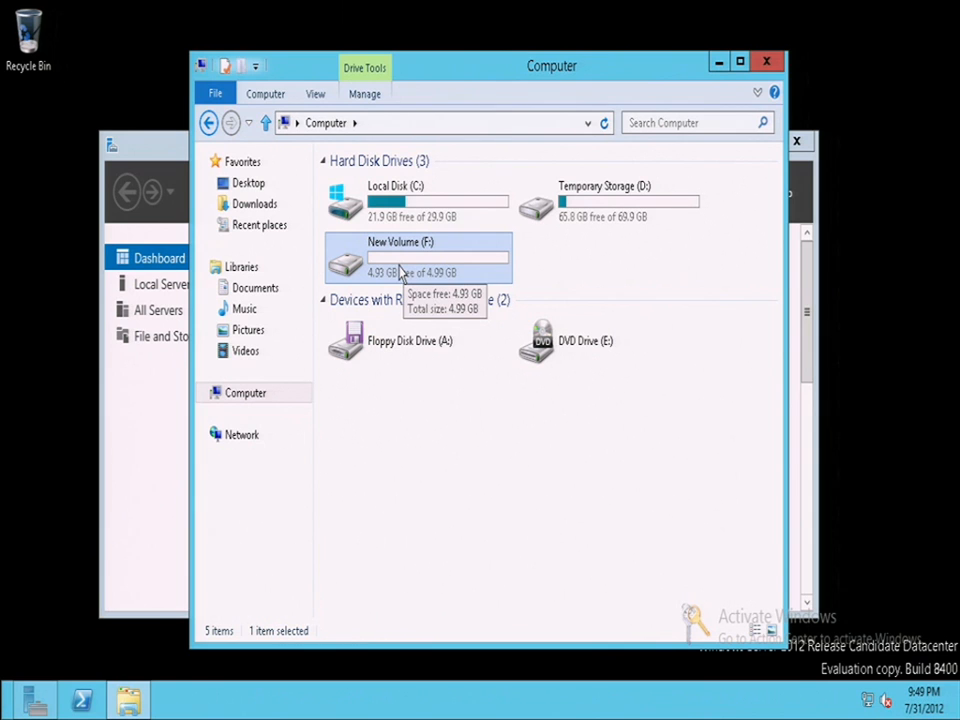
- Search 'comp' to launch Computer Management and show Disk Management
mouse_move(955, 4)
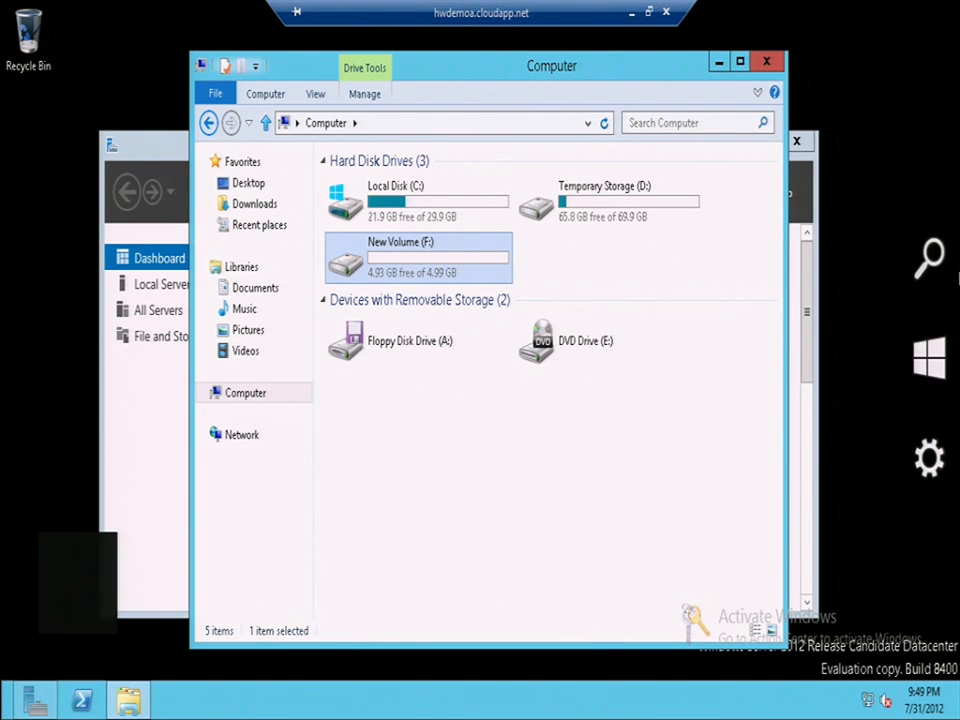
click(932, 254)
text(comp)
click(177, 151)
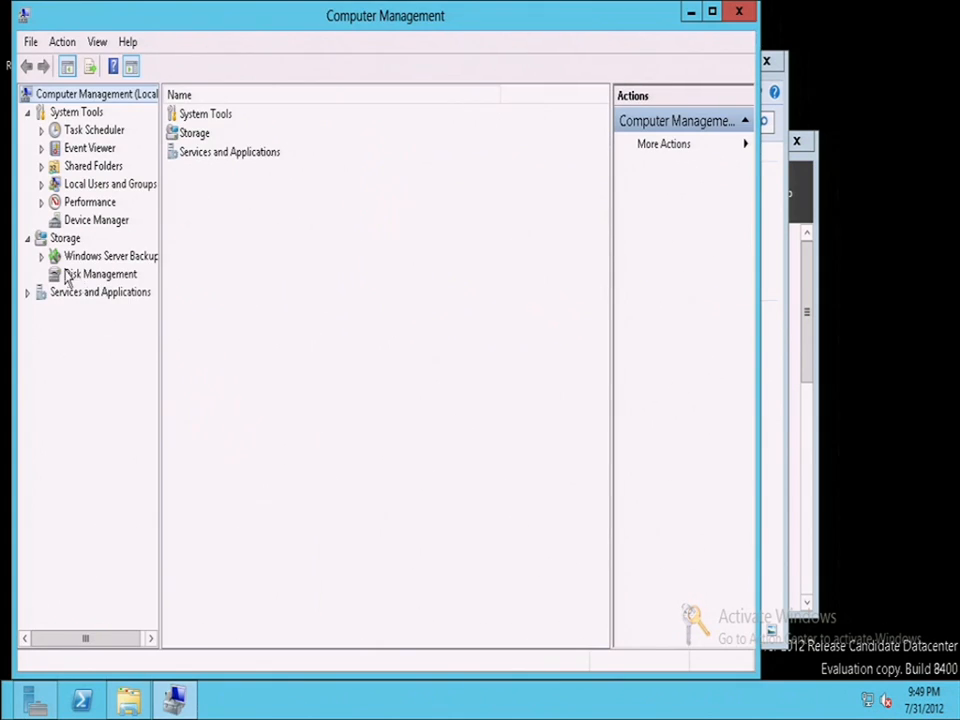
click(90, 274)
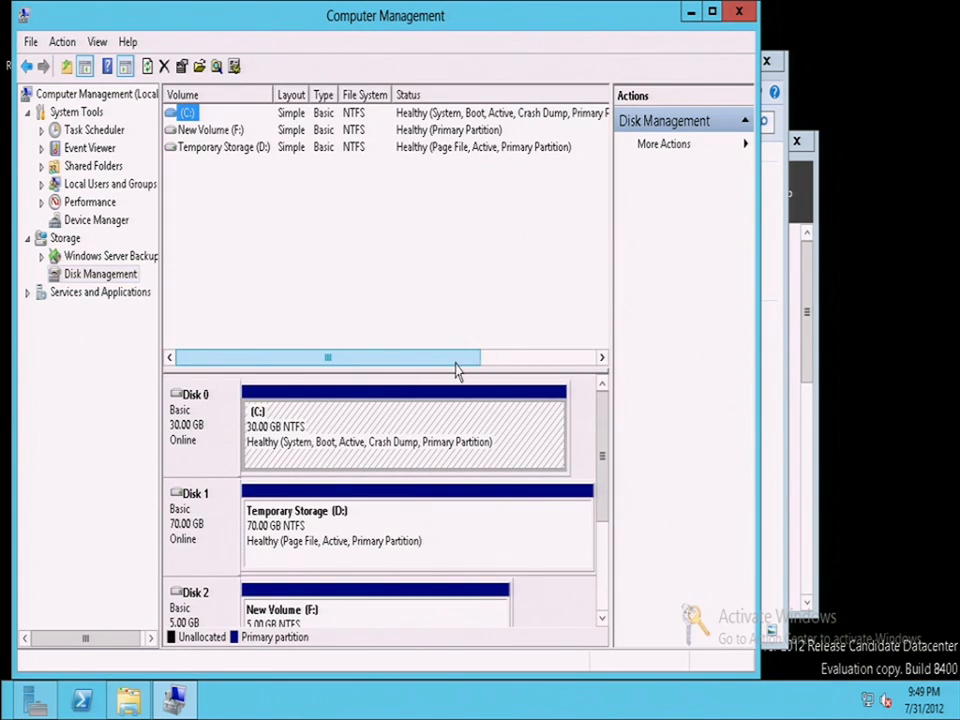
- Select the New Volume (F:) partition on Disk 2, then minimize the remote session
drag(602, 438, 602, 457)
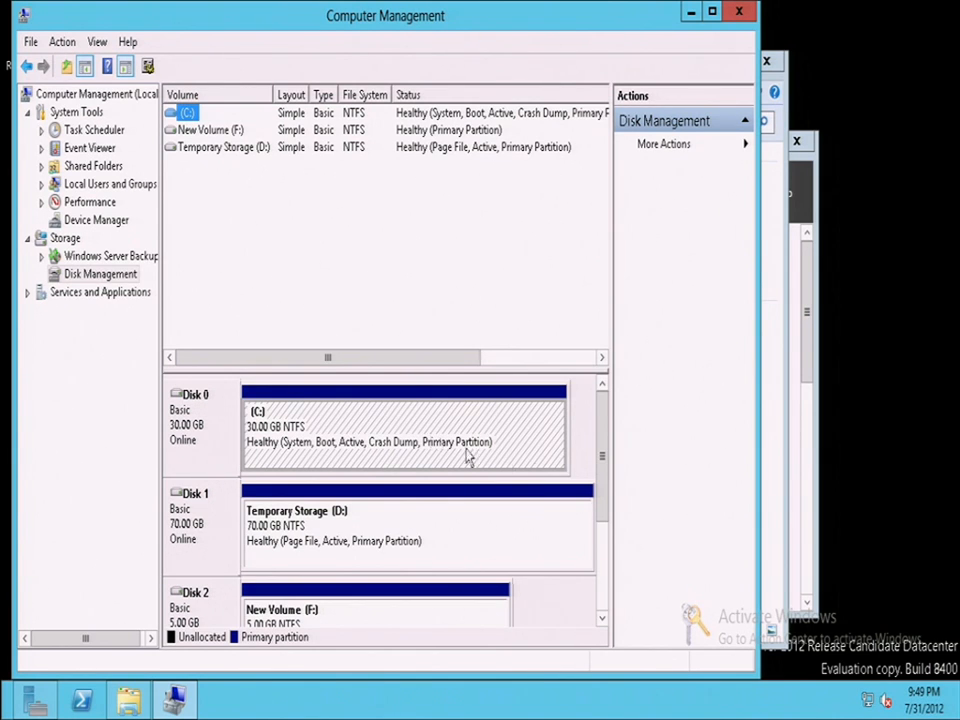
click(606, 512)
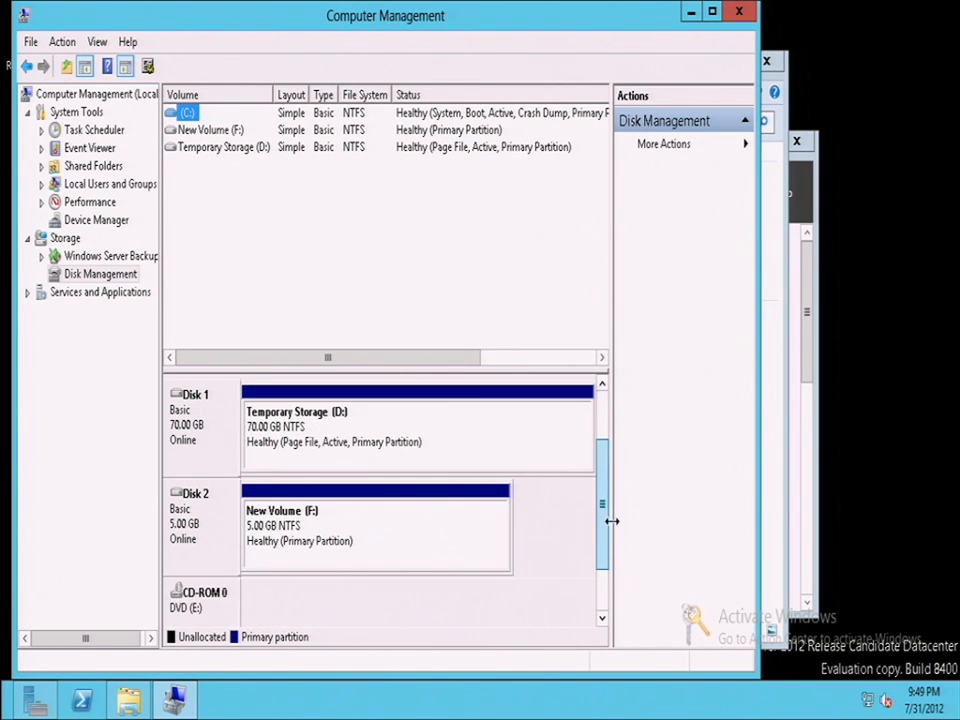
click(330, 530)
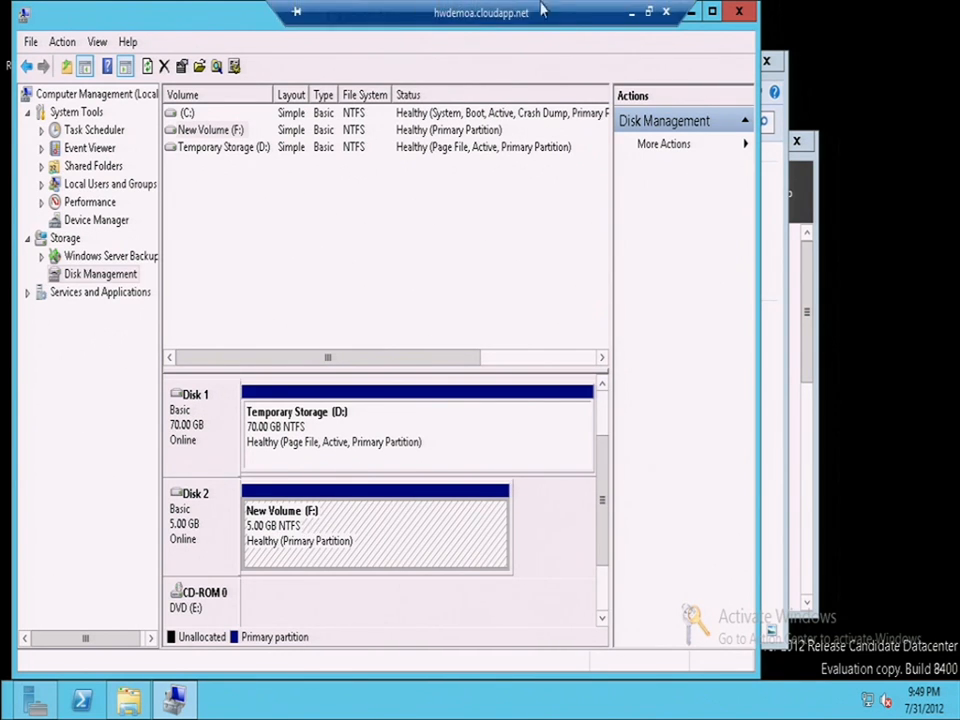
click(632, 22)
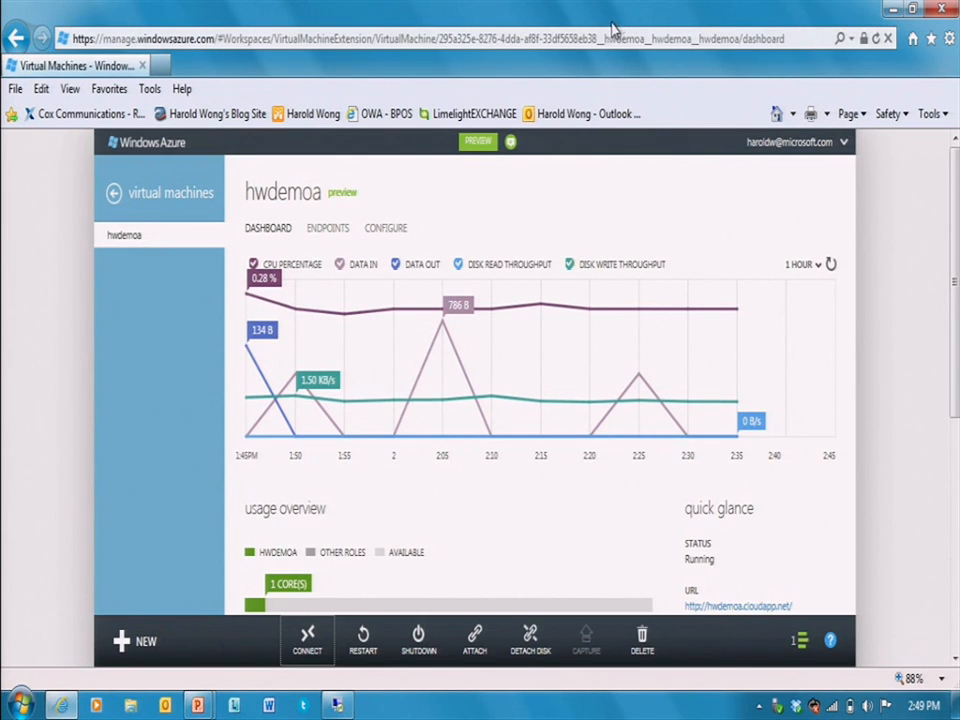
- Attach a new 7 GB empty disk to the hwdemoa virtual machine
click(475, 645)
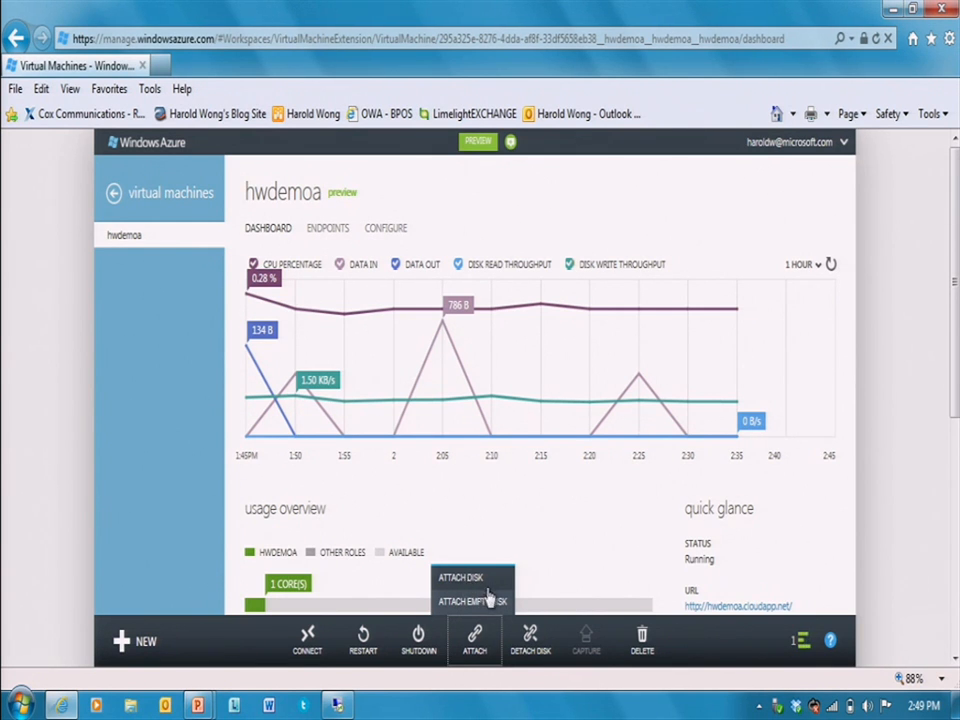
click(471, 602)
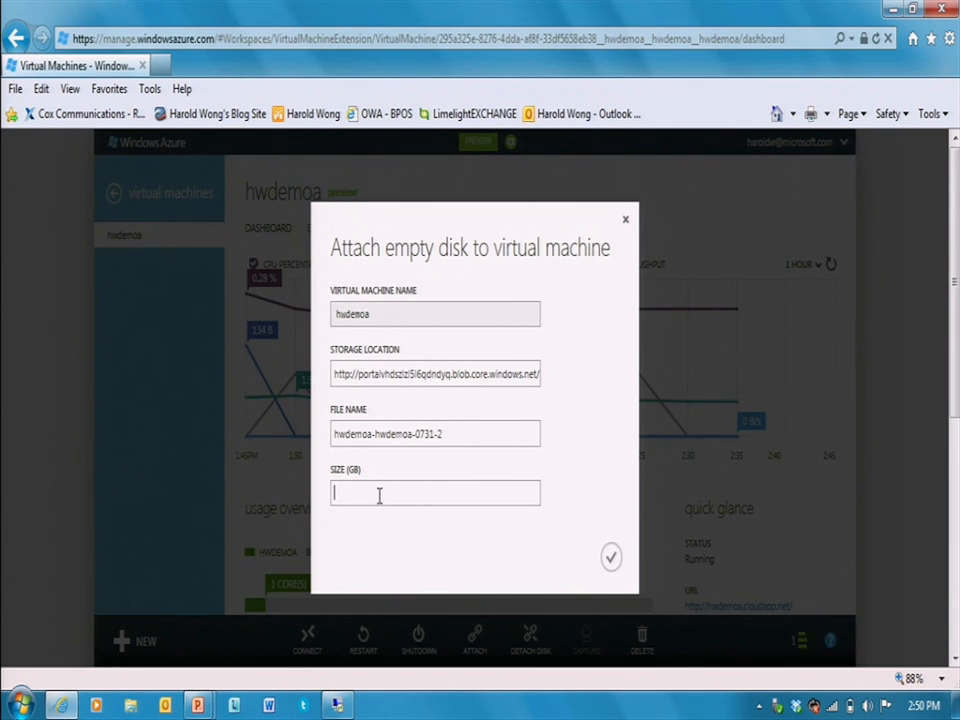
click(611, 558)
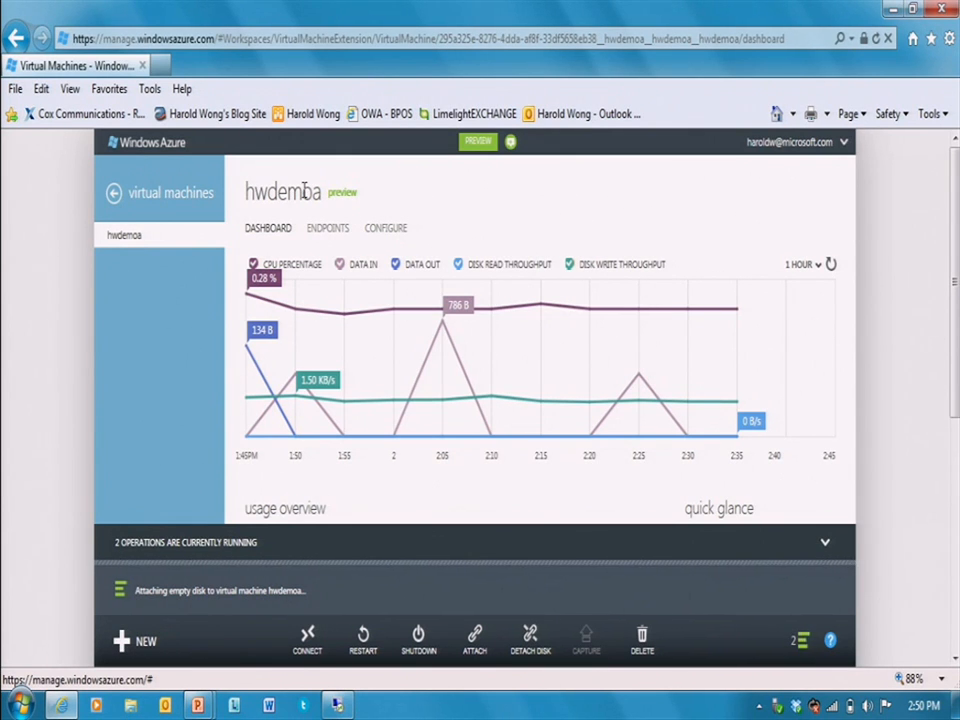
- Go back to the virtual machines list, then restore the hwdemoa Remote Desktop session
click(155, 195)
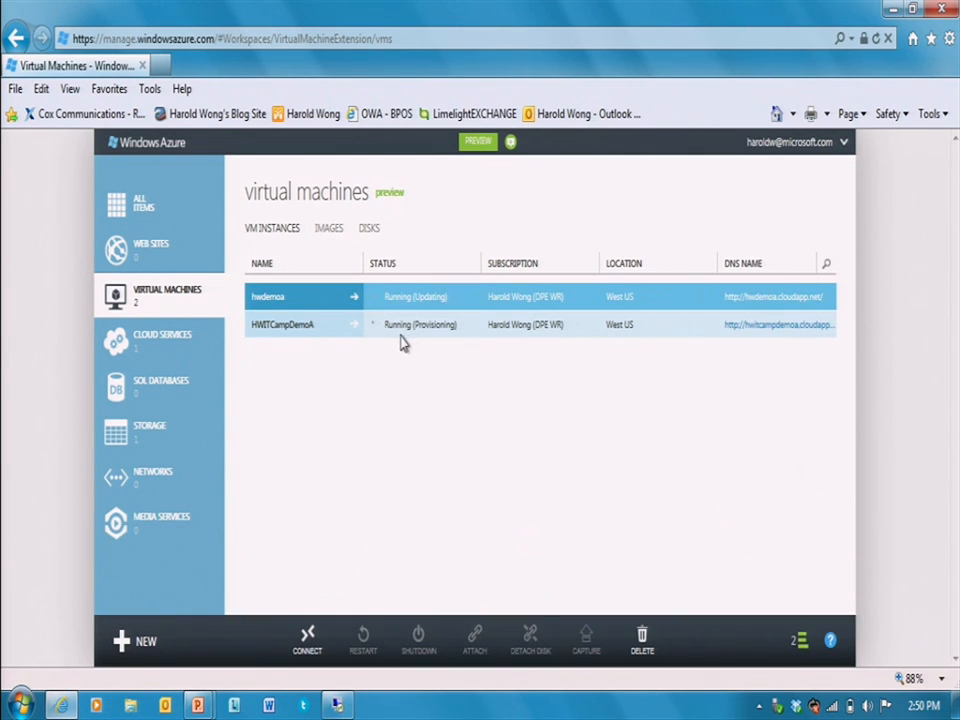
click(340, 706)
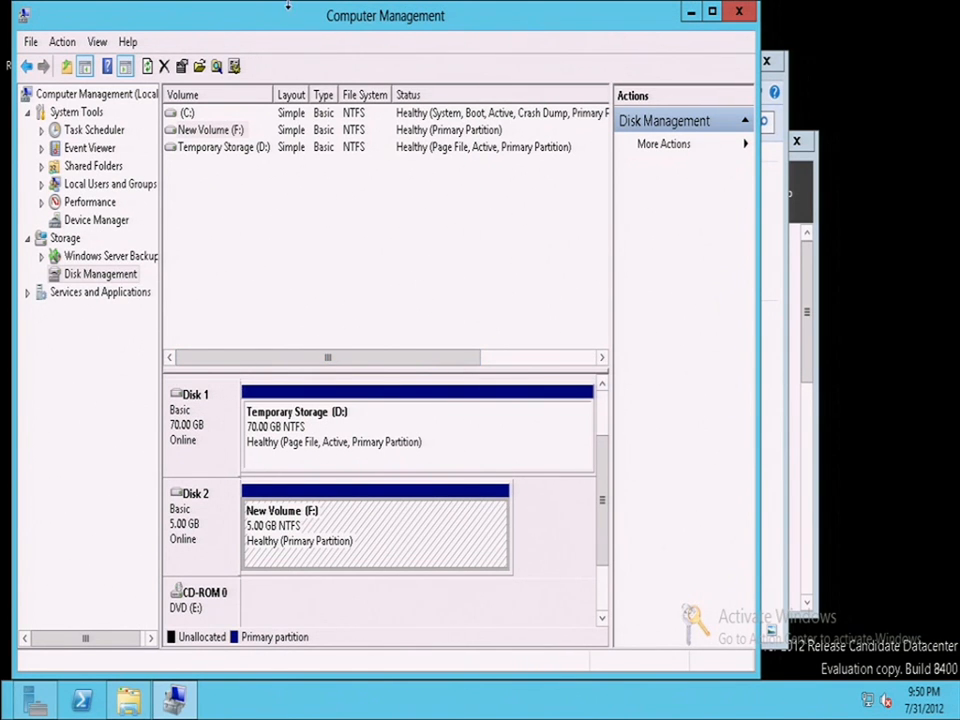
- Scroll Disk Management's disk list to reveal the new 7 GB Disk 3
mouse_move(352, 8)
drag(607, 522, 589, 559)
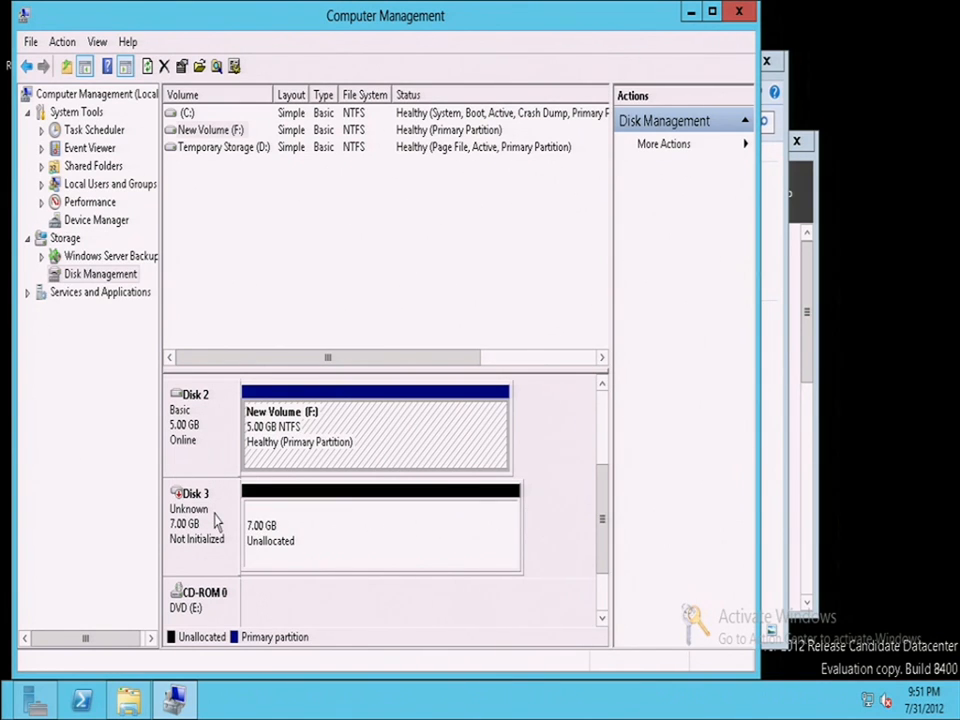
- Initialize Disk 3 with the MBR partition style
right_click(212, 521)
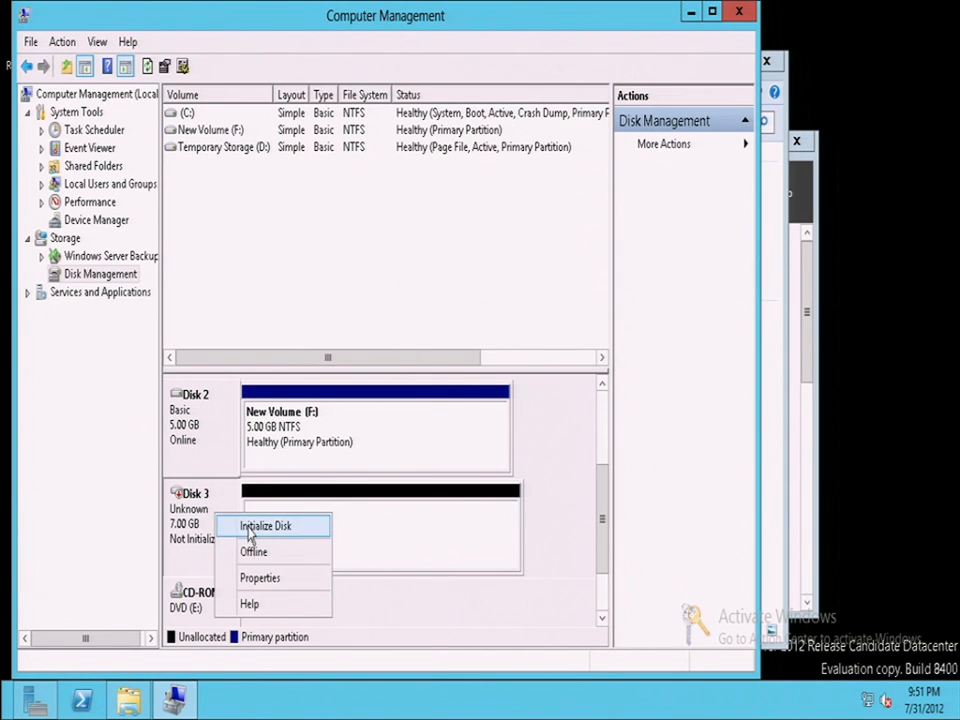
click(250, 537)
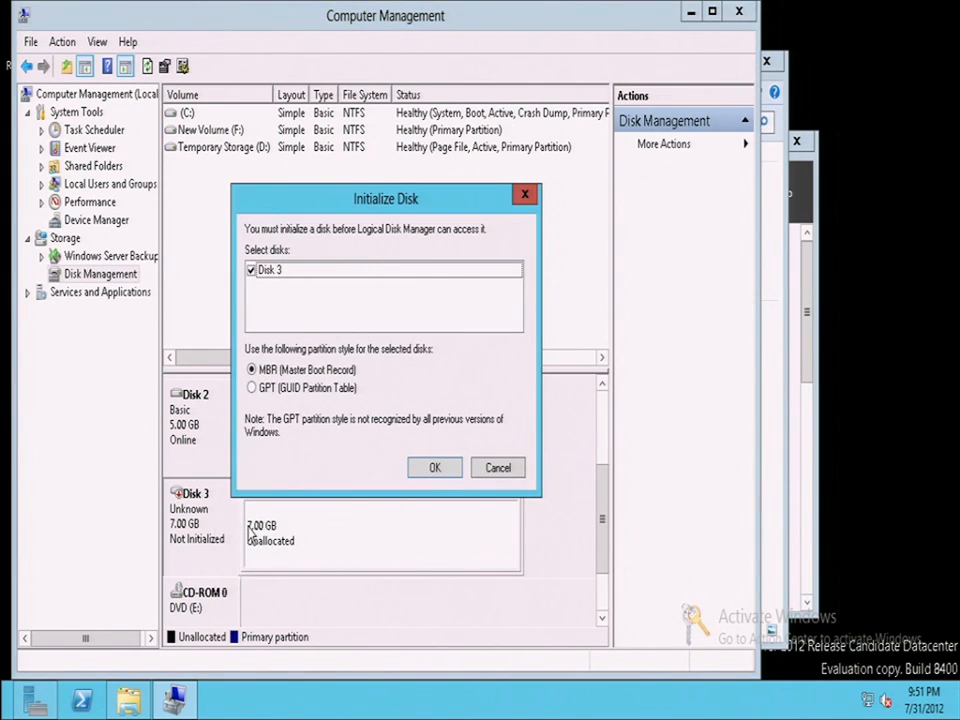
click(438, 470)
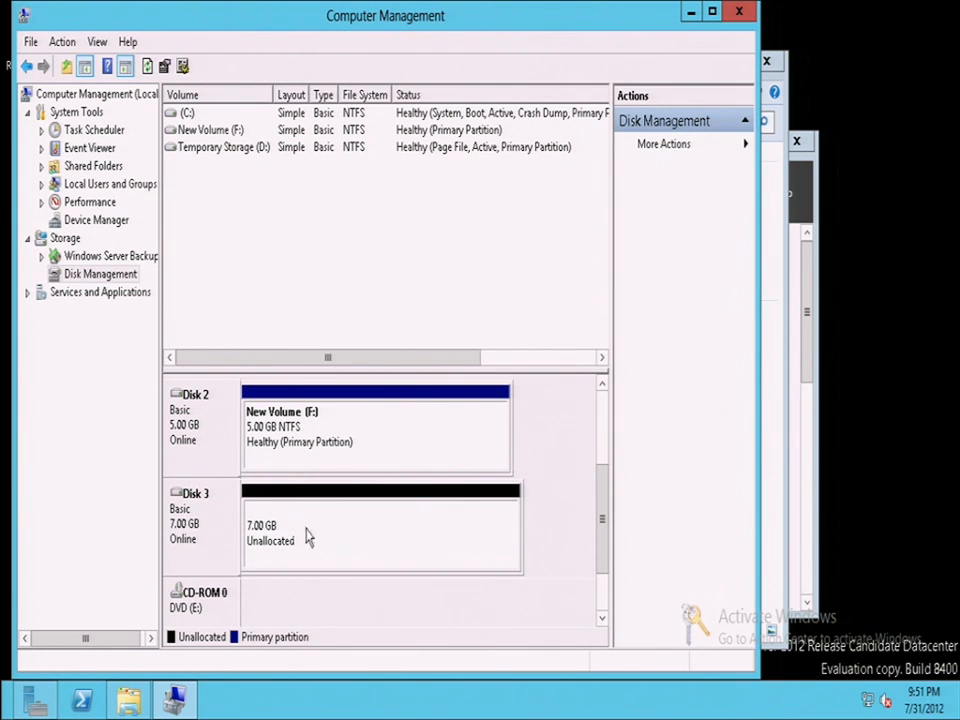
- Create a 7165 MB NTFS quick-formatted simple volume as drive G: and dismiss the extra format prompt
right_click(369, 542)
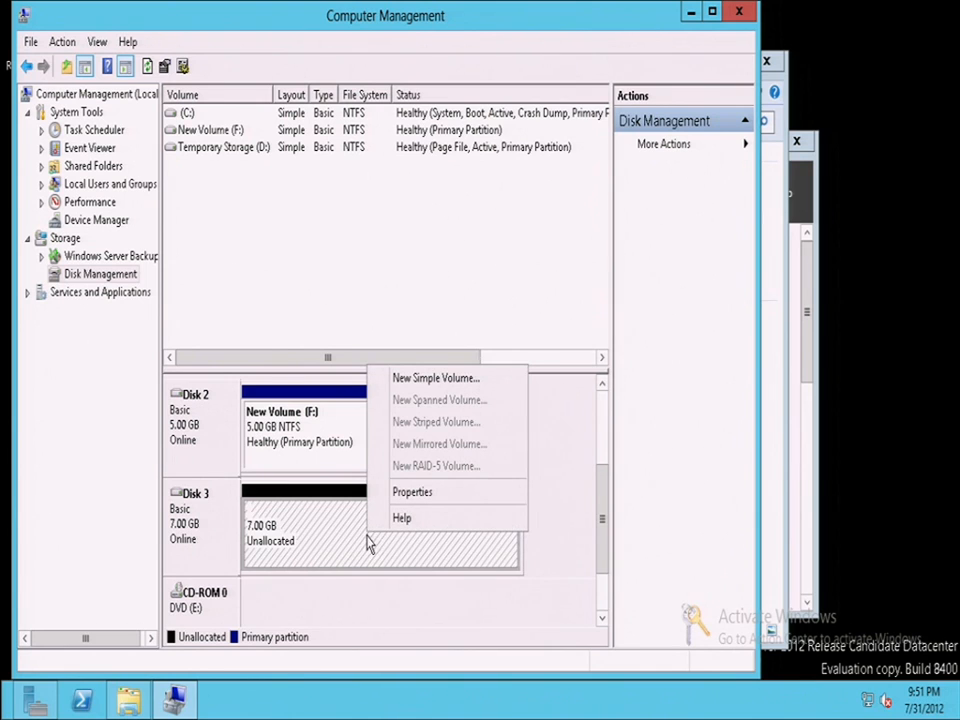
click(398, 378)
click(453, 471)
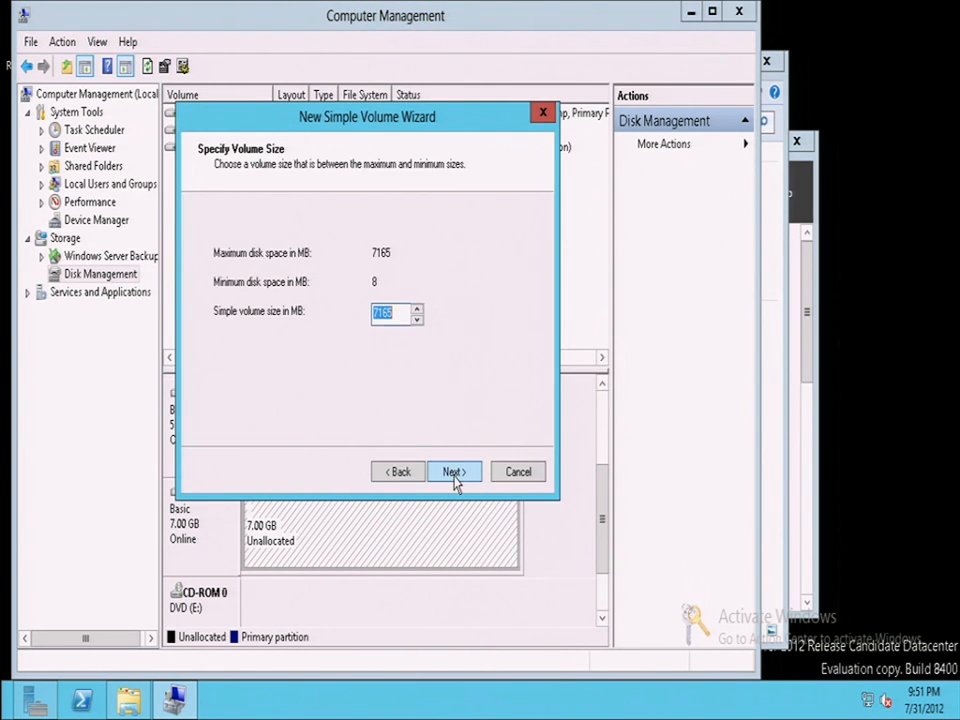
click(453, 472)
click(455, 477)
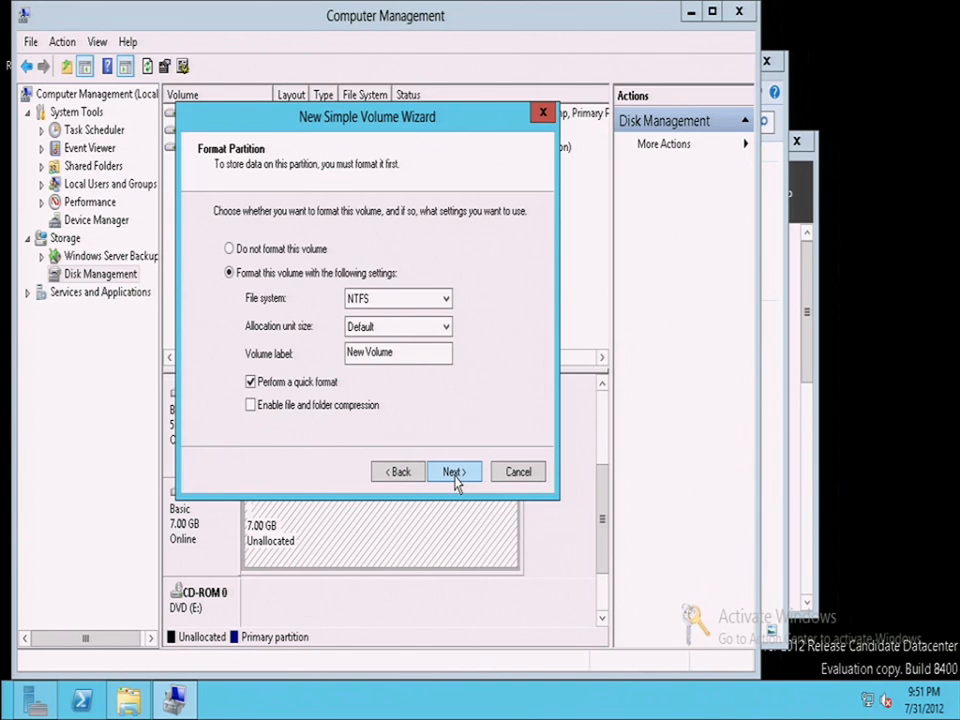
click(455, 477)
click(455, 477)
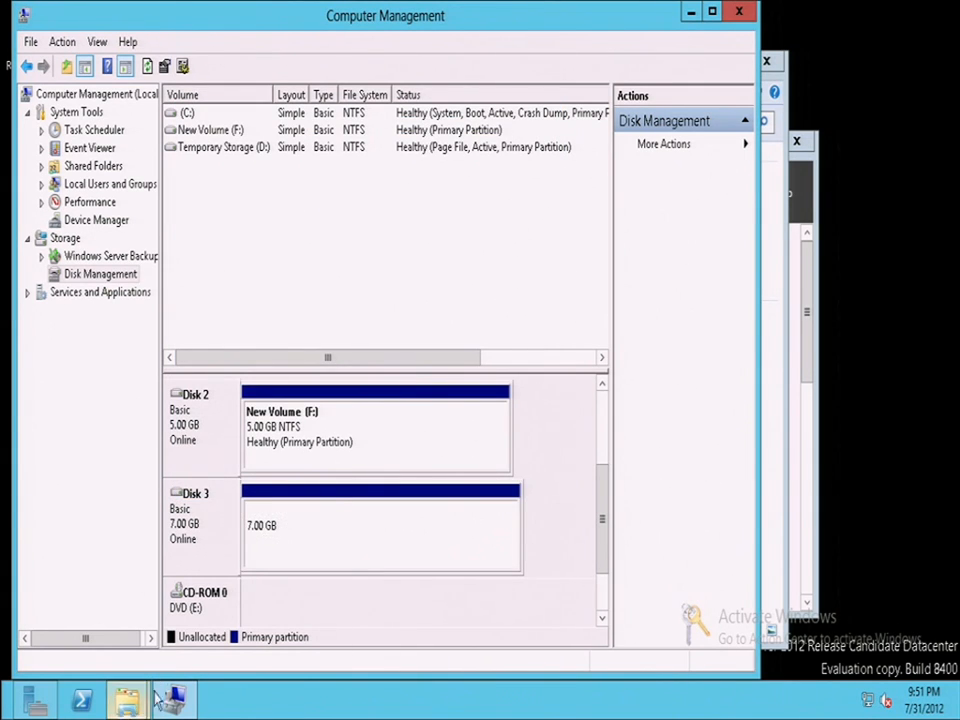
mouse_move(126, 700)
click(299, 590)
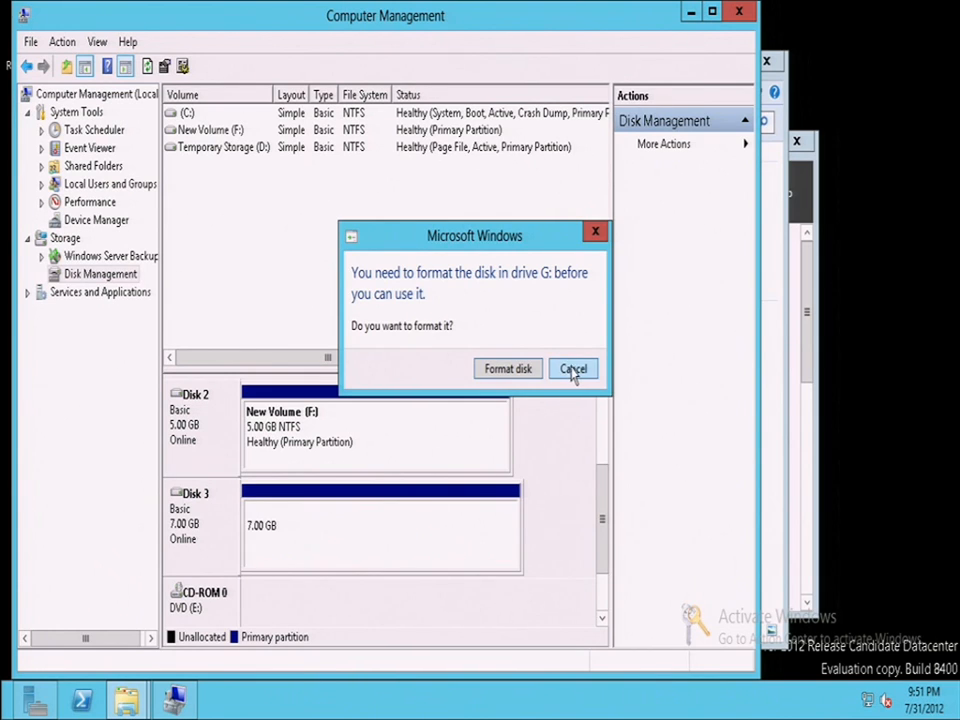
click(571, 369)
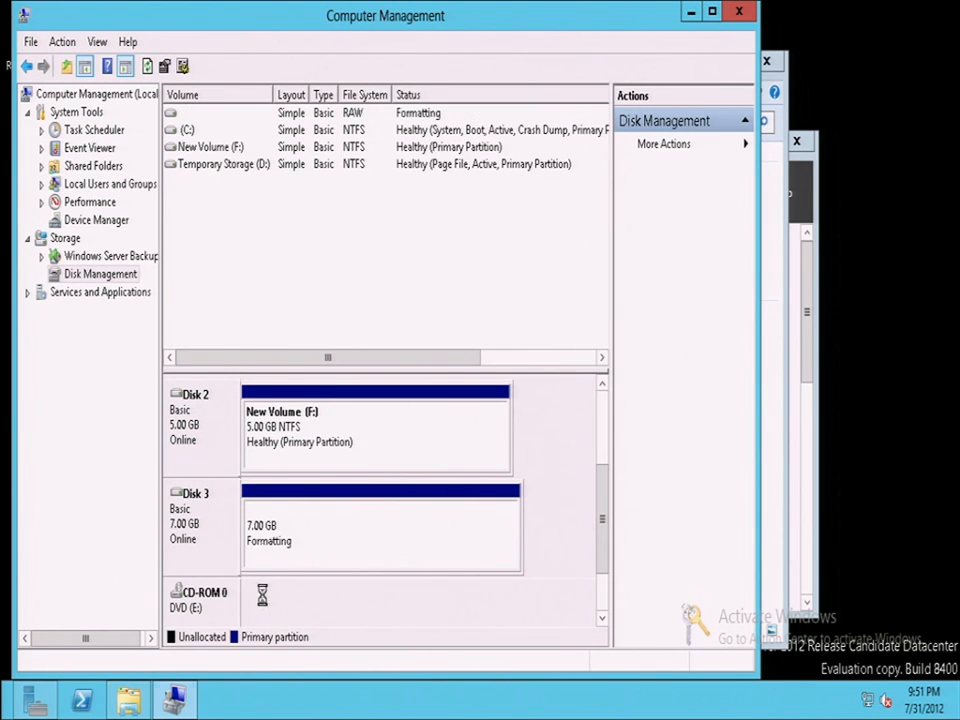
- Open the Computer window, refresh the drives and open New Volume (G:)
click(128, 700)
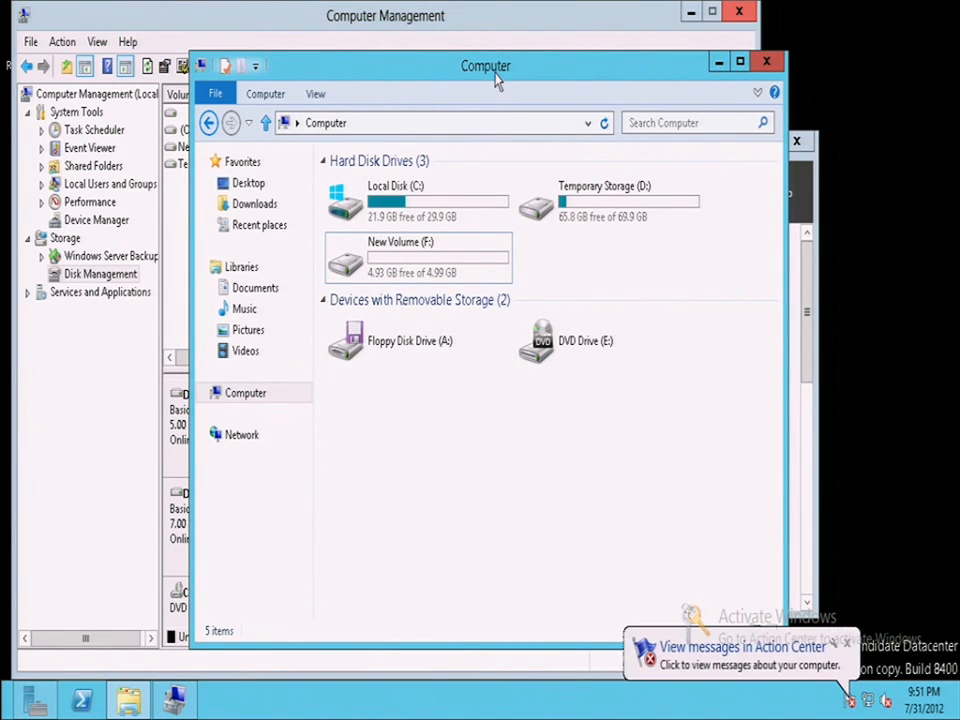
drag(516, 66, 537, 54)
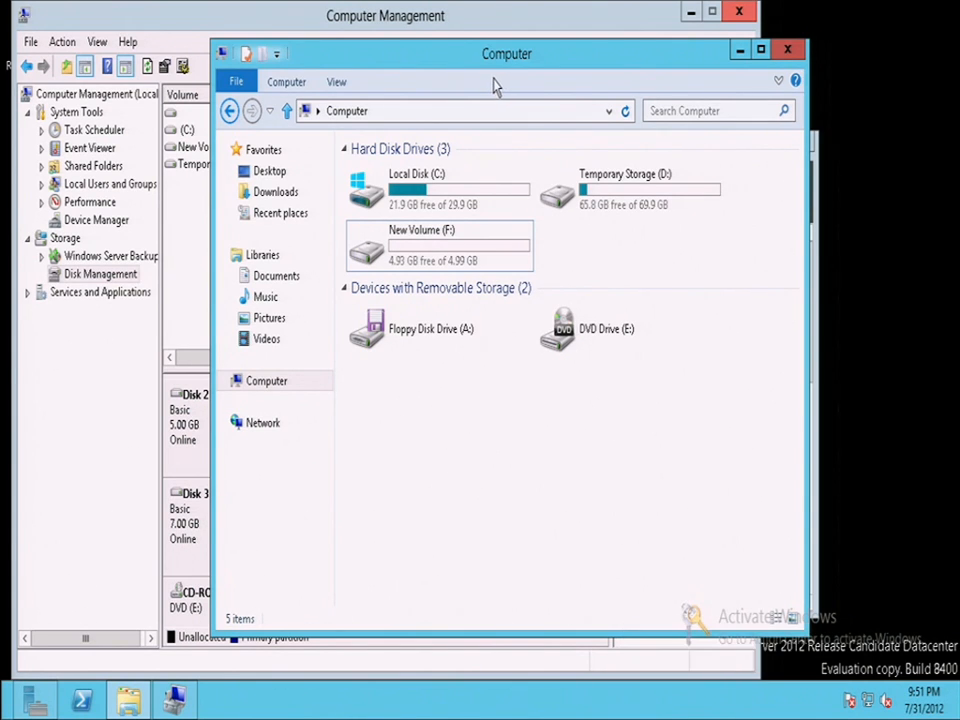
click(624, 111)
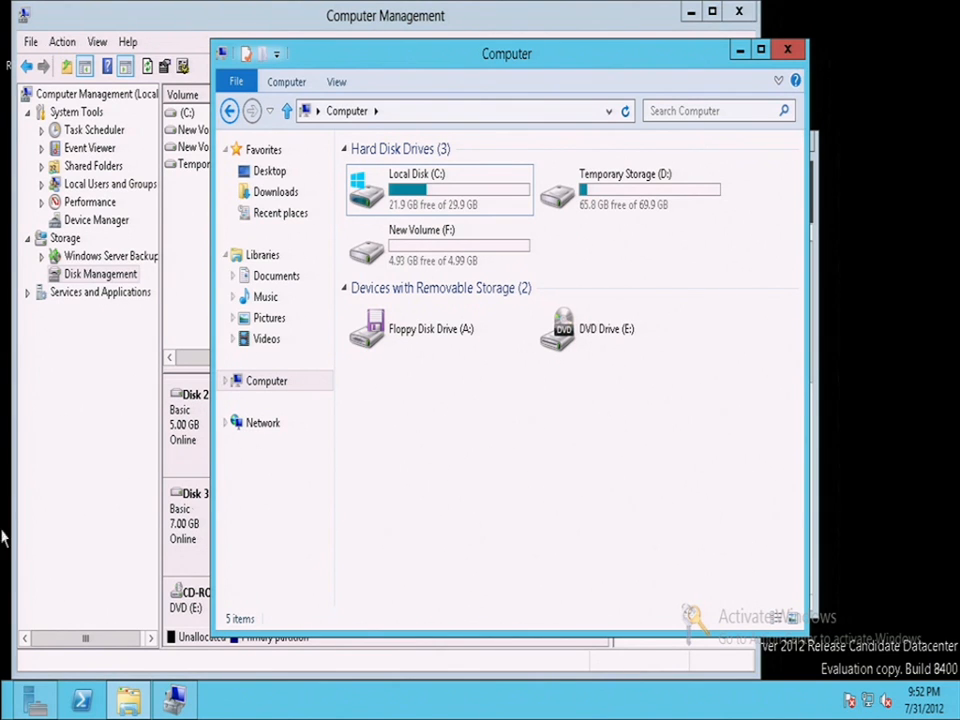
double_click(613, 252)
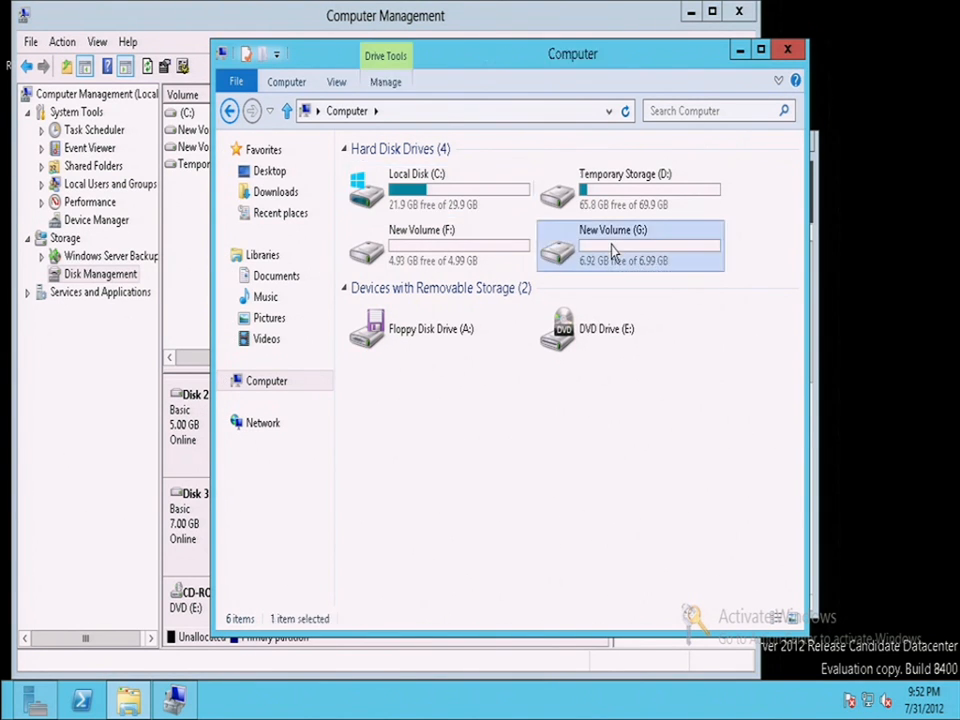
- Create a folder named 'fdgdfg' on drive G:, then return to Computer Management
right_click(446, 294)
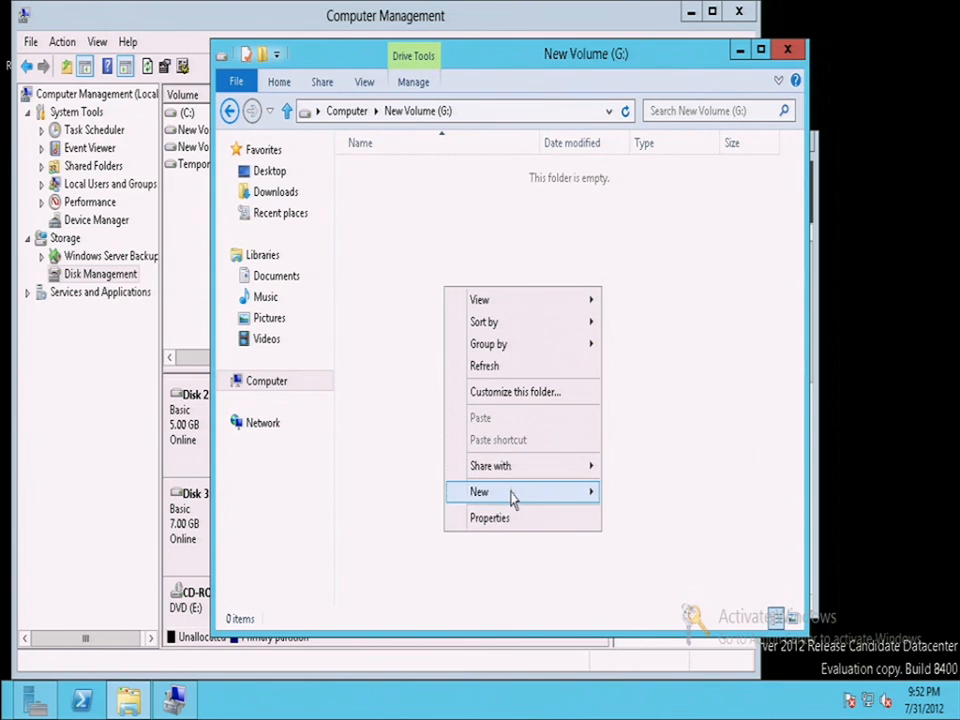
click(636, 490)
text(fdgdfg)
key(Return)
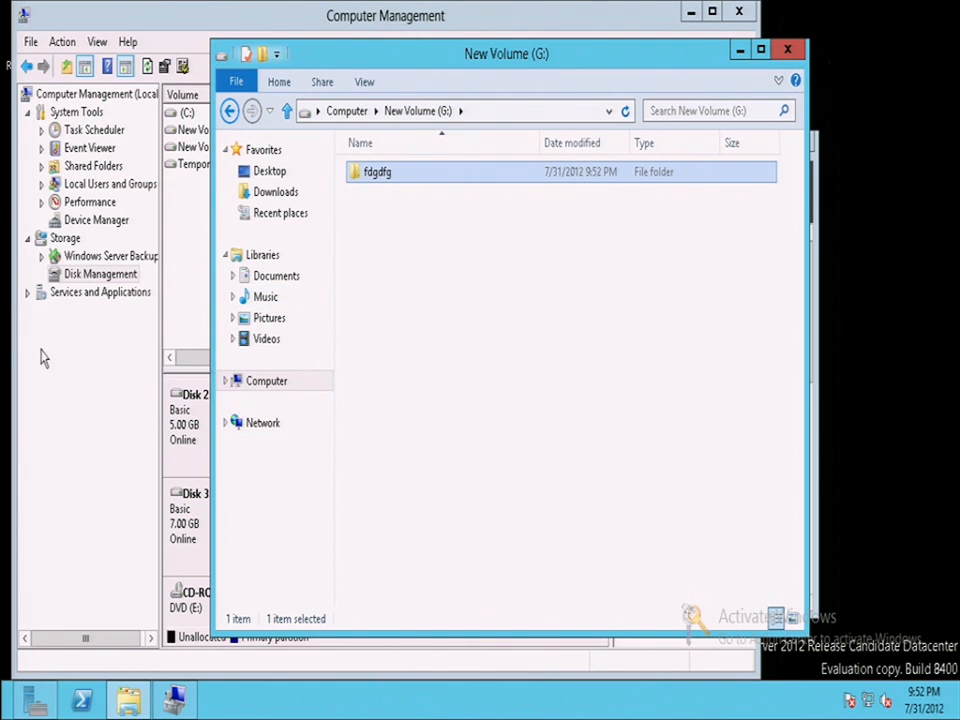
click(140, 418)
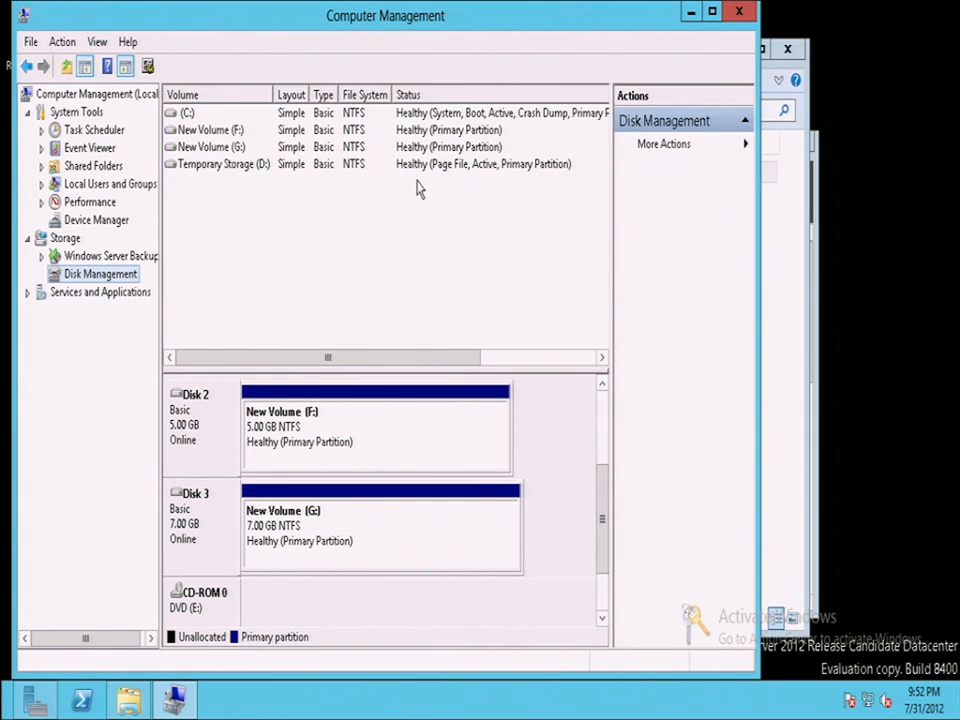
- Minimize the remote session and review the HWITCampDemoA and hwdemoa dashboards in the portal
click(634, 20)
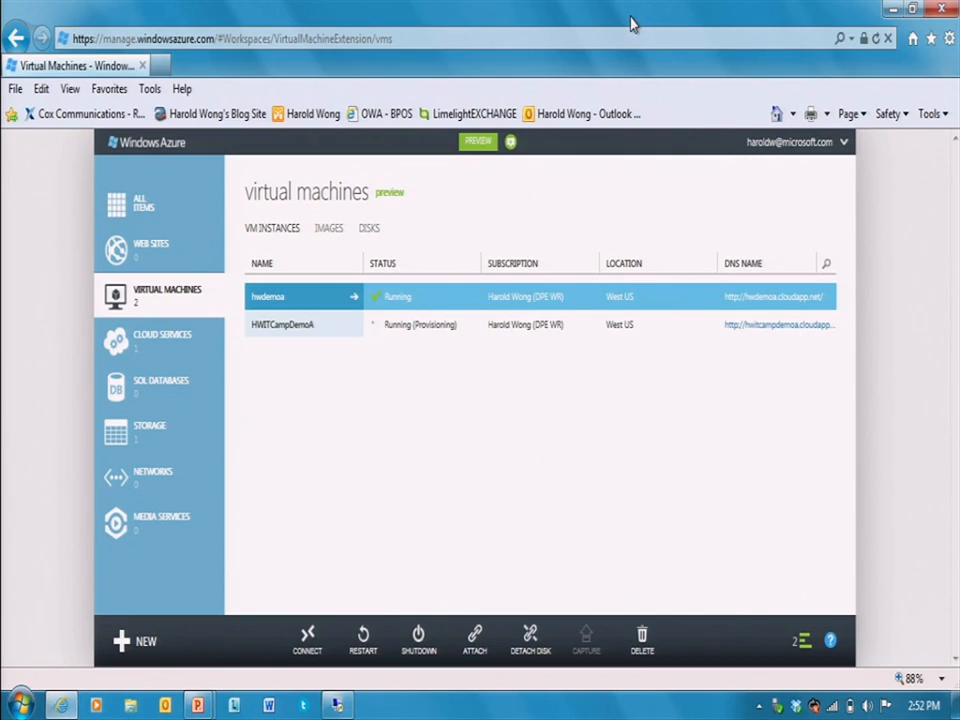
click(340, 326)
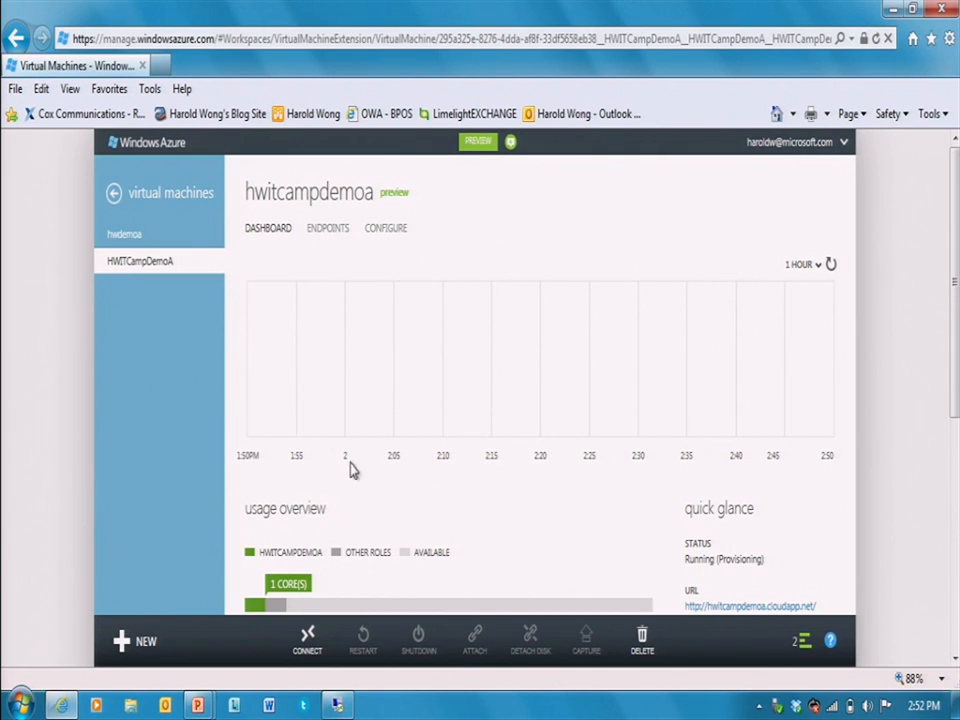
click(121, 238)
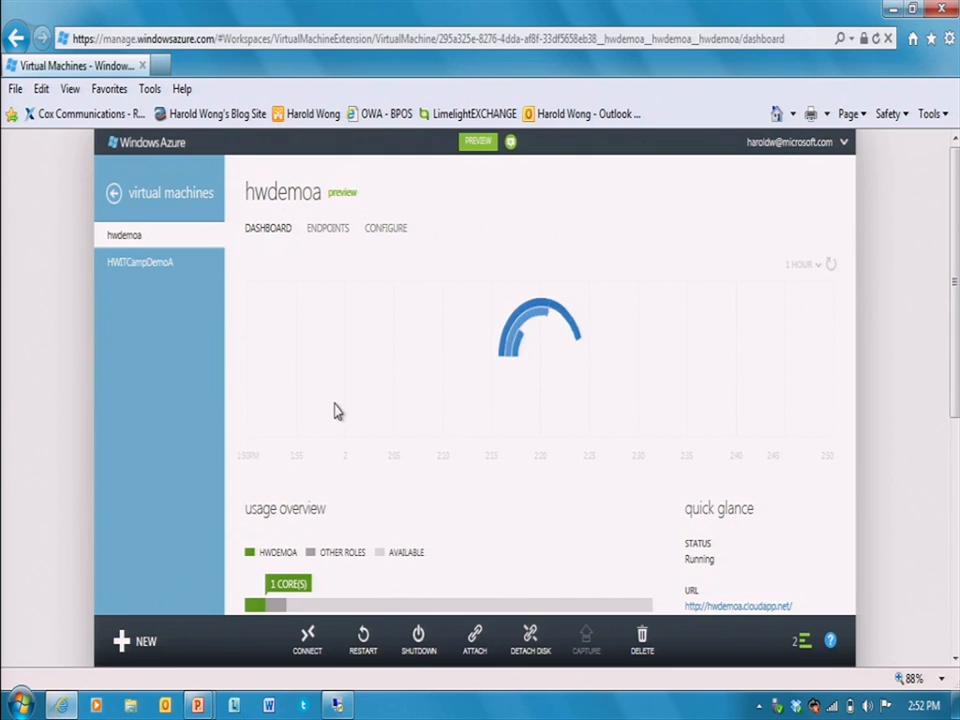
click(128, 193)
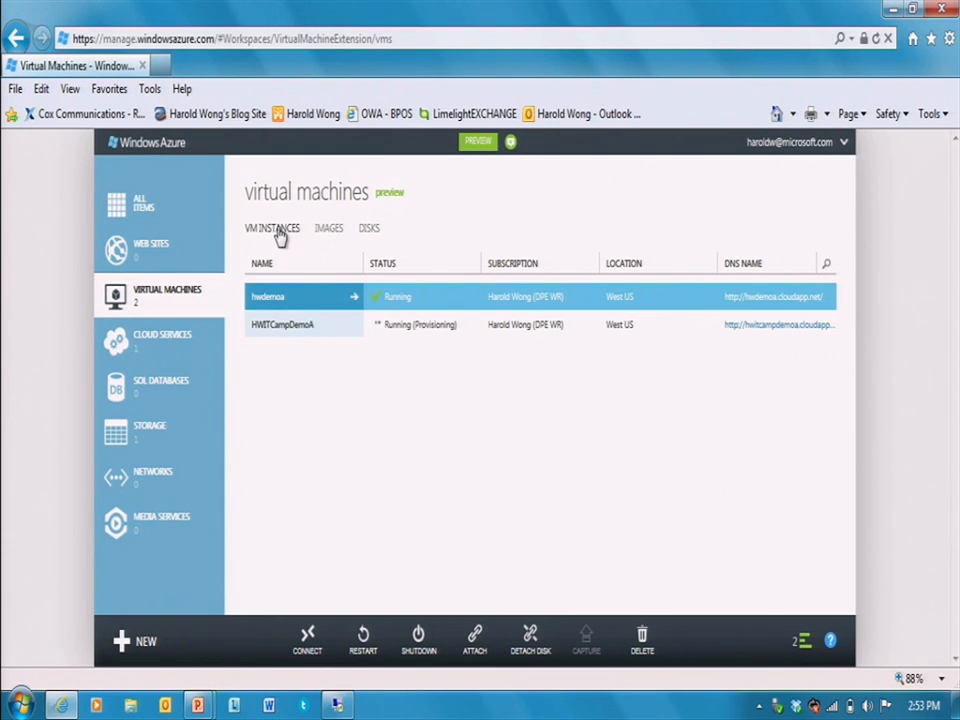
click(332, 230)
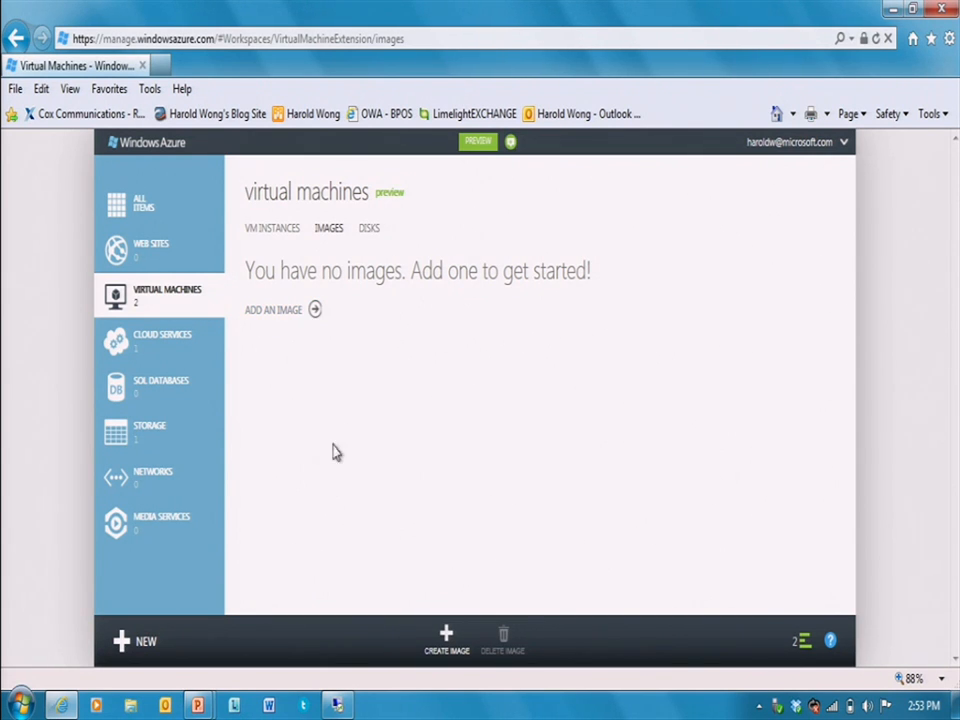
click(369, 228)
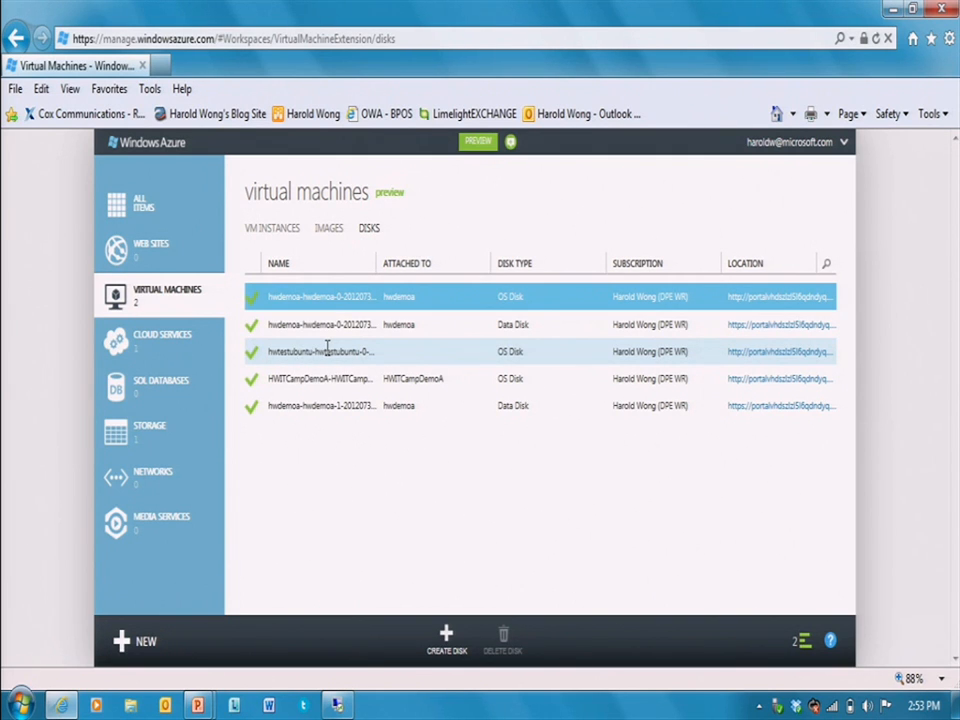
click(446, 640)
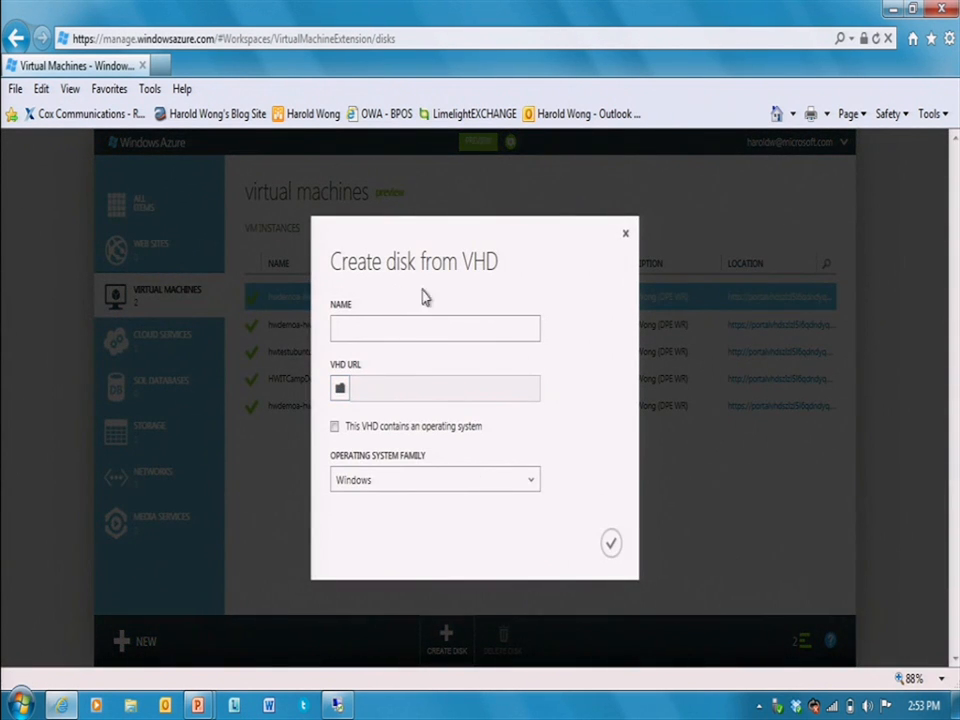
click(626, 233)
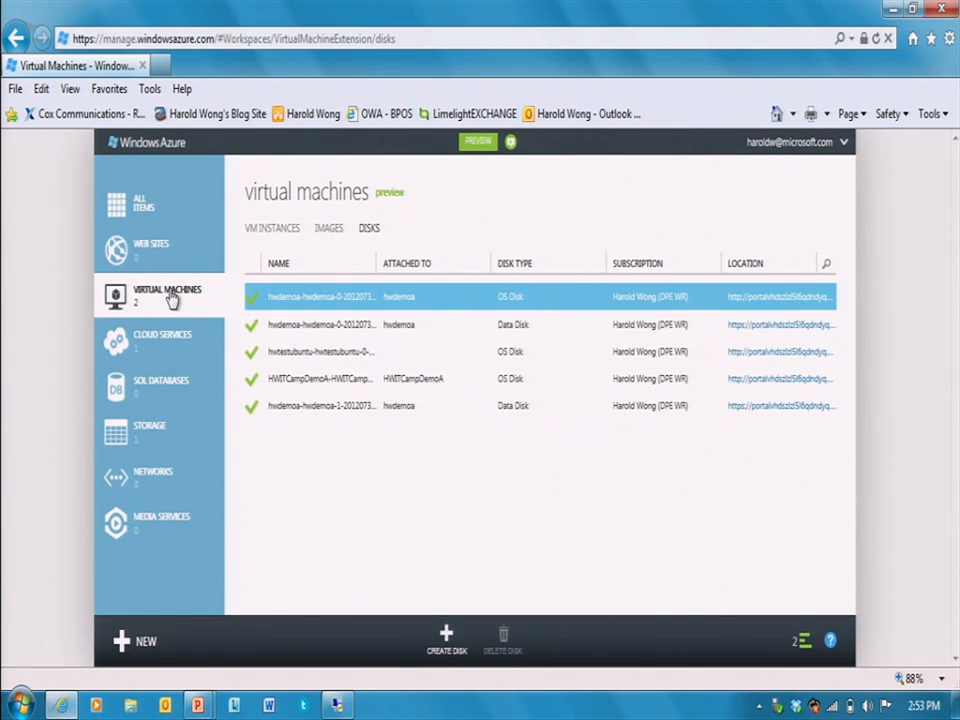
click(264, 230)
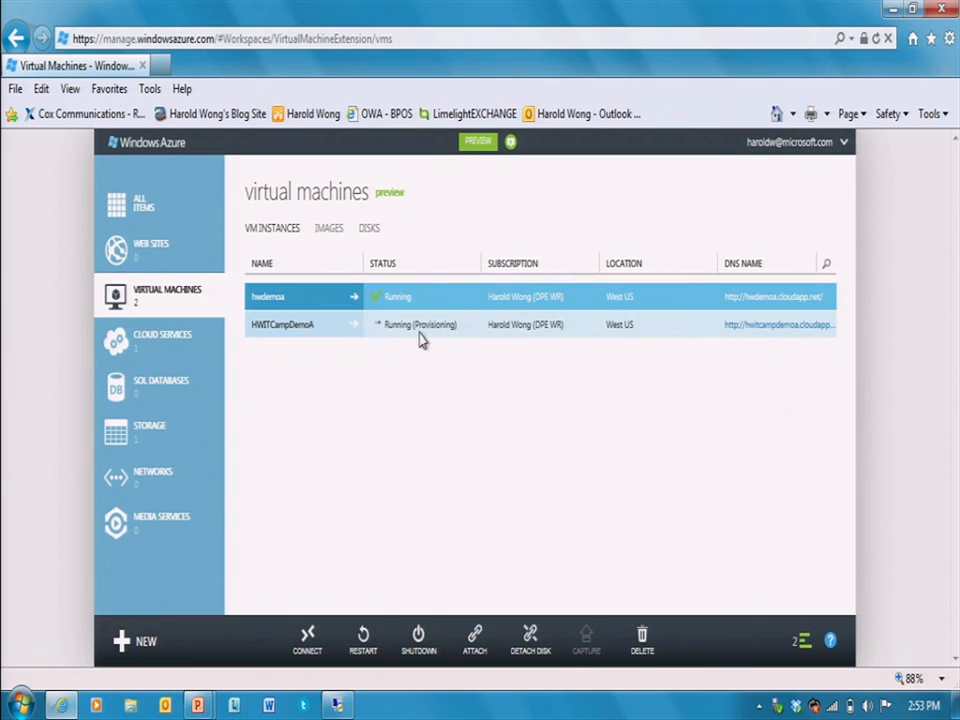
- Open aka.ms/hwazuretrial in a new tab to review the 90-day free trial allowances
click(162, 66)
text(aka)
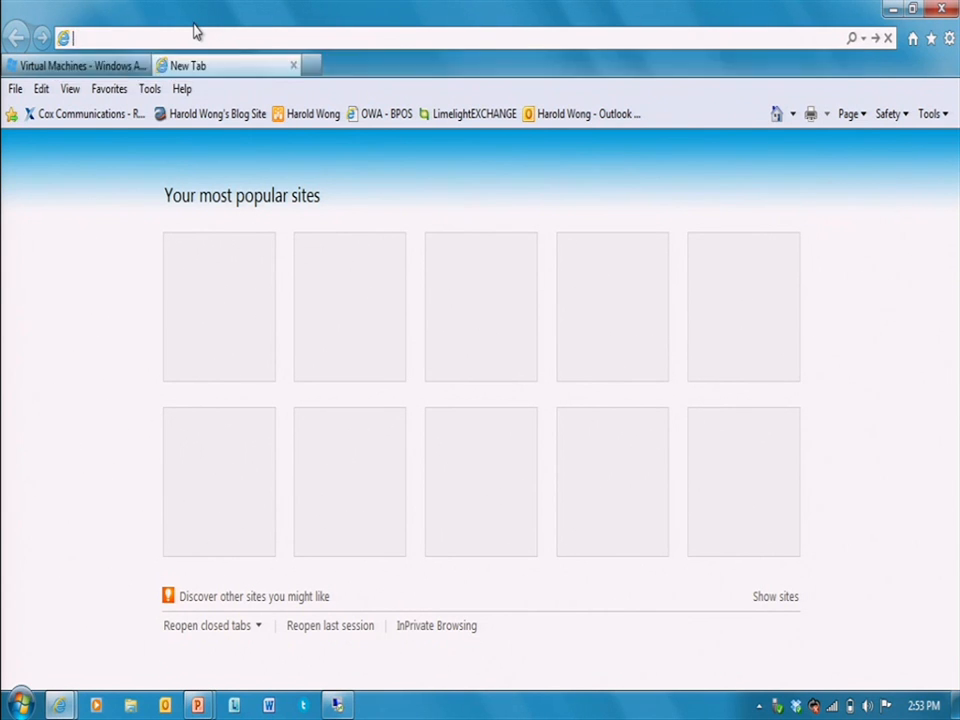
text(.ms/)
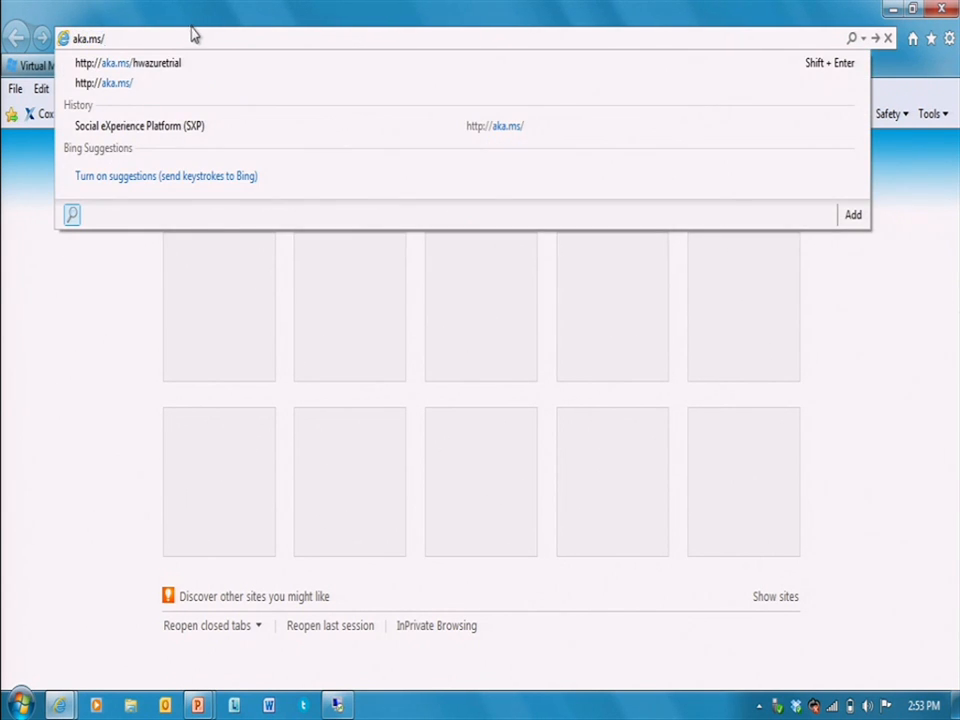
click(176, 63)
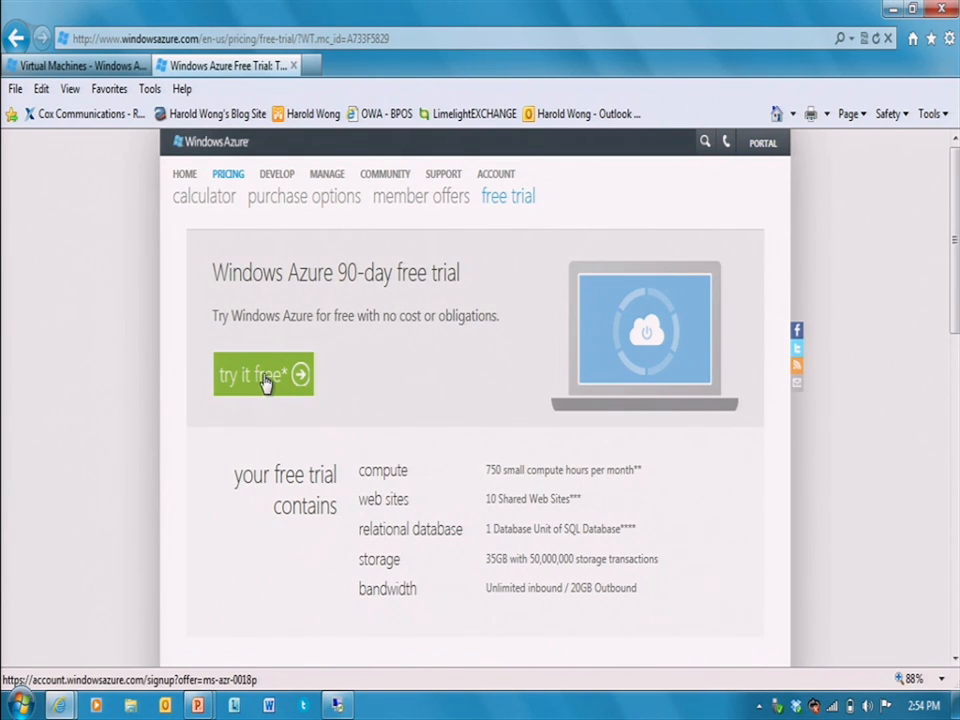
drag(480, 470, 697, 621)
click(672, 624)
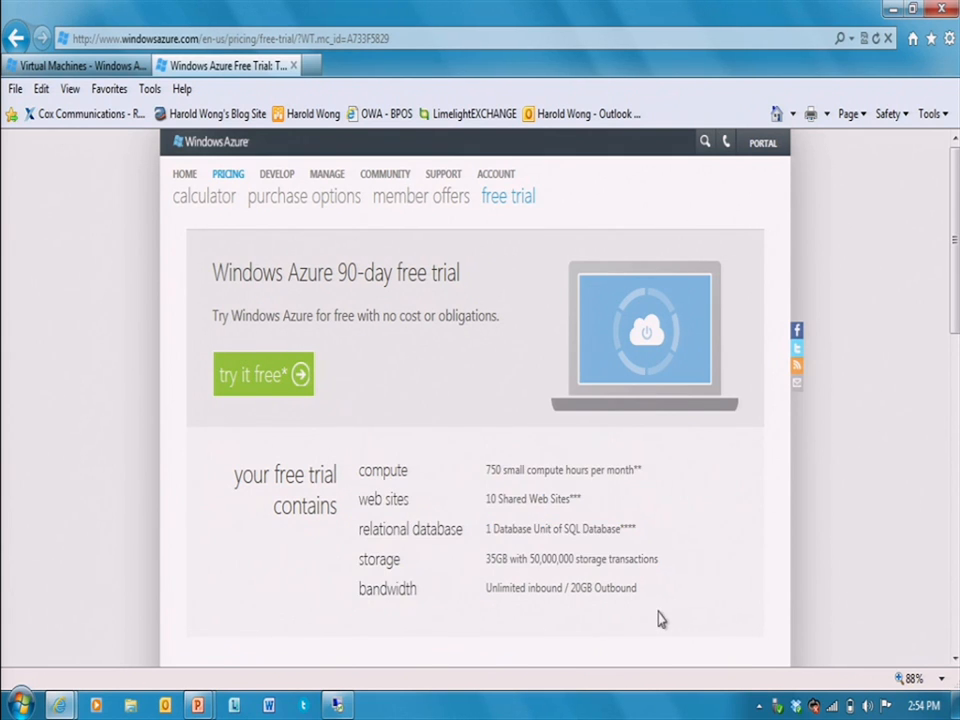
click(77, 68)
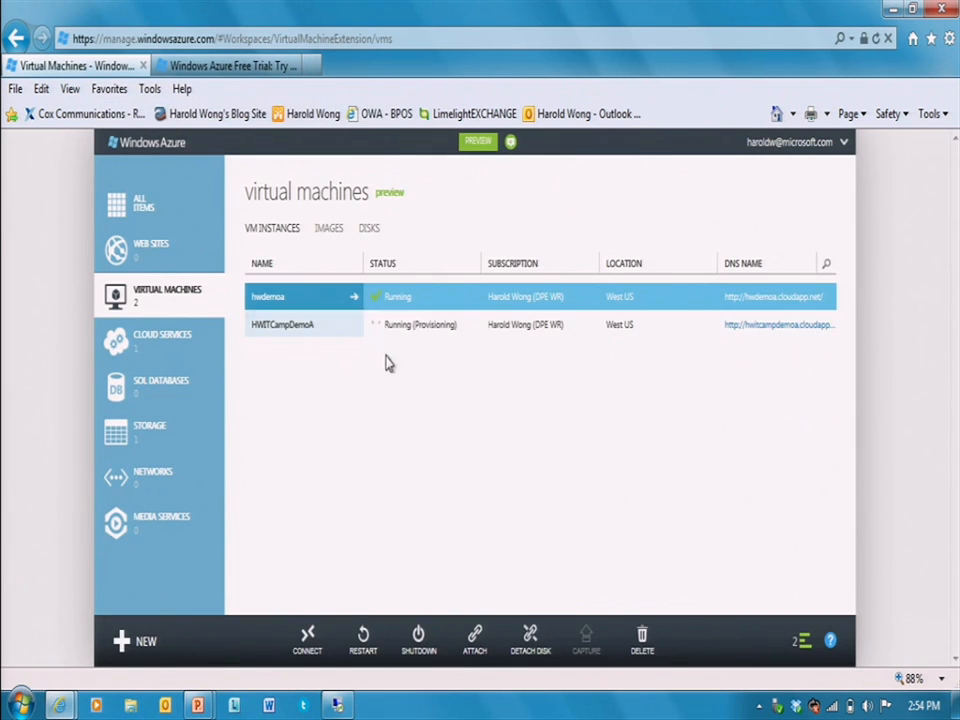
- View the HWITCampDemoA dashboard, then select HWITCampDemoA in the virtual machines list
click(274, 325)
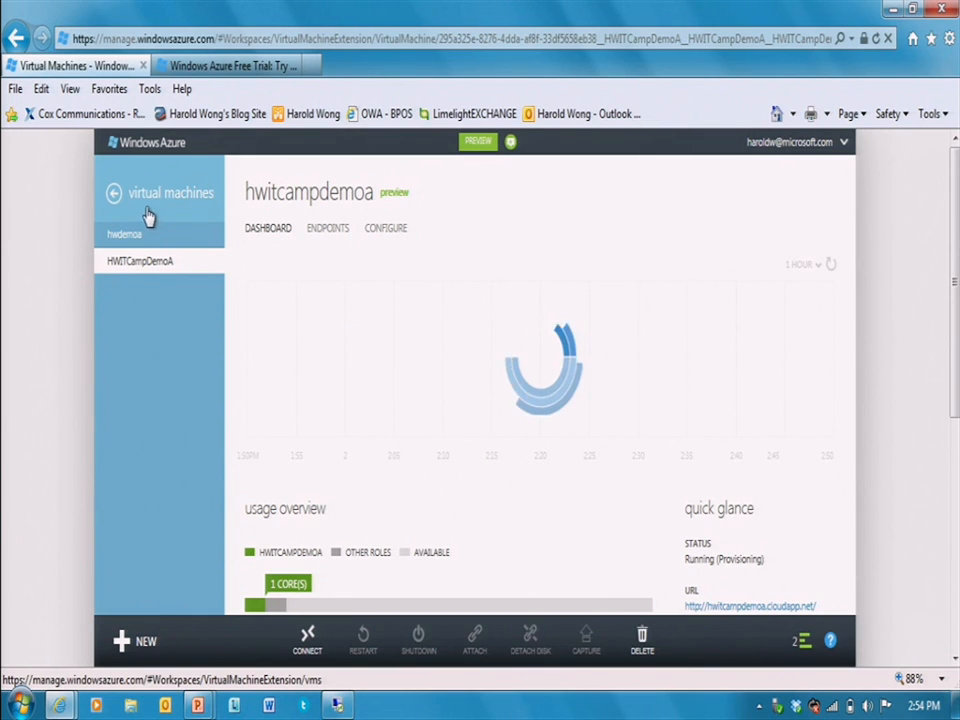
click(118, 193)
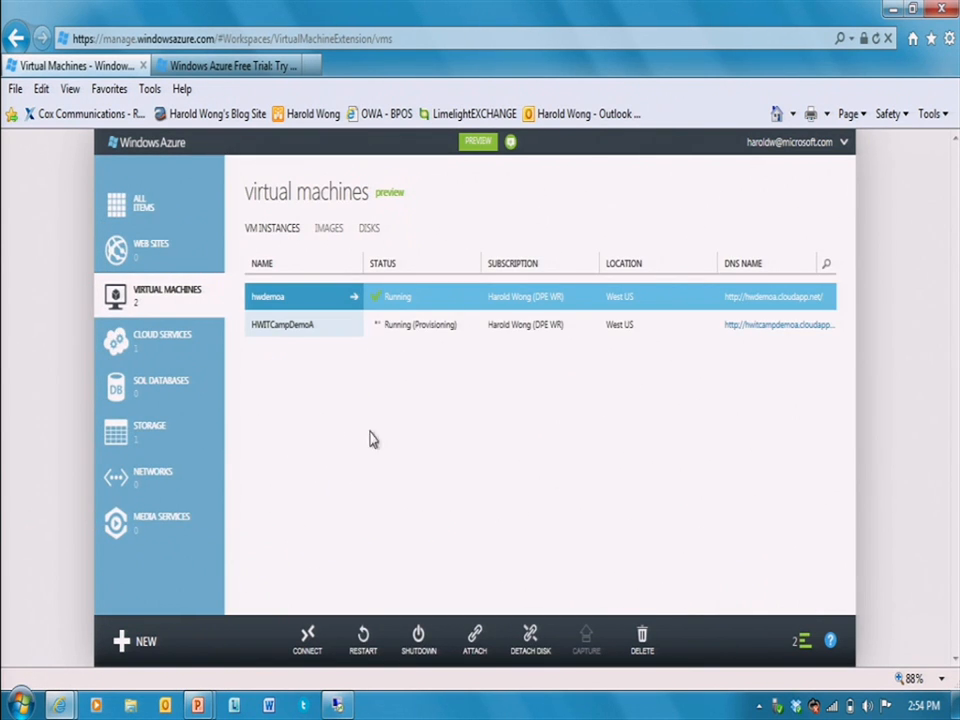
click(465, 326)
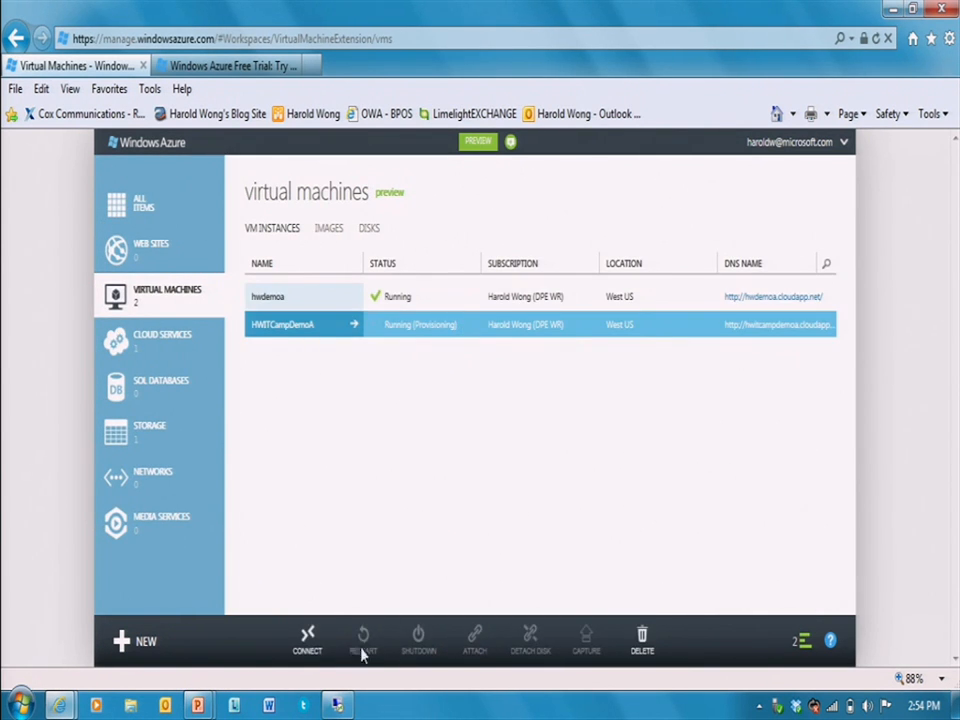
- Connect to HWITCampDemoA via its RDP file, sign in with the password, and trust its certificate
click(307, 640)
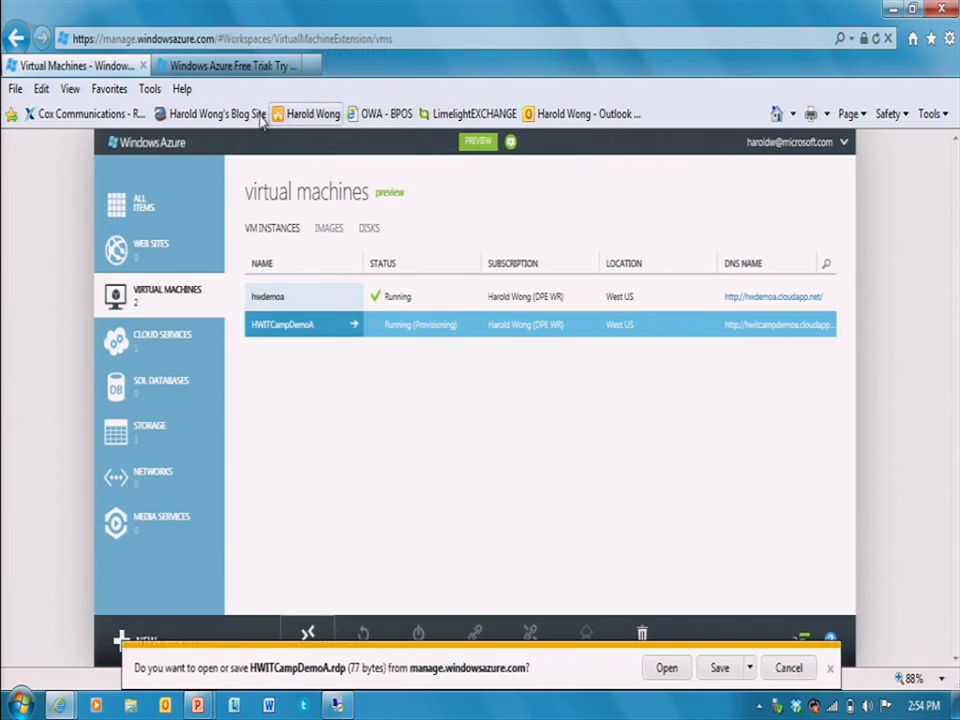
click(668, 669)
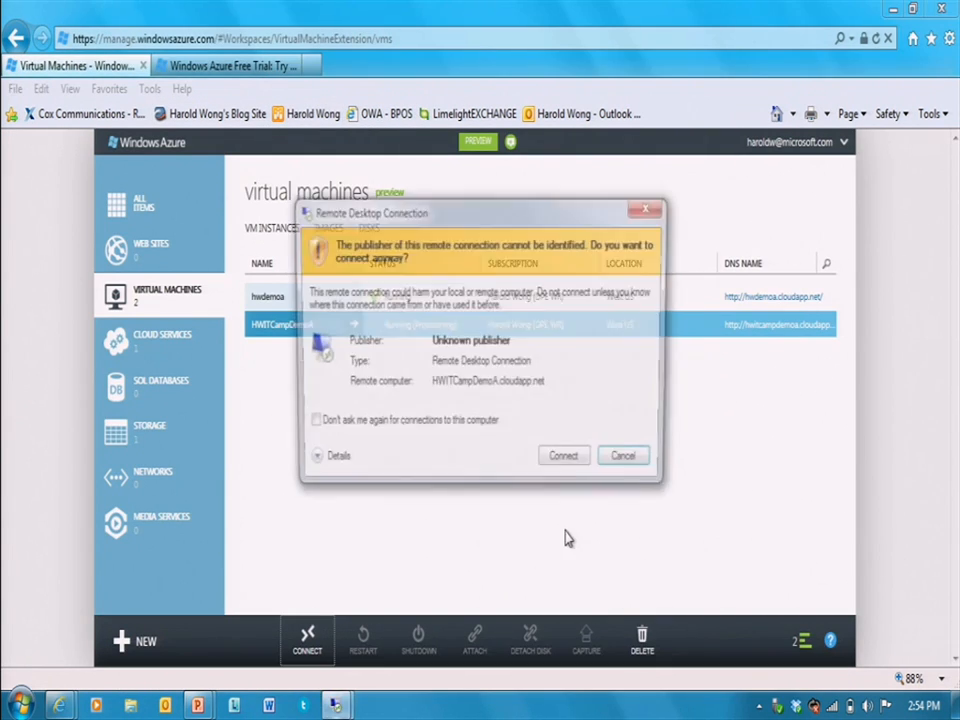
click(566, 462)
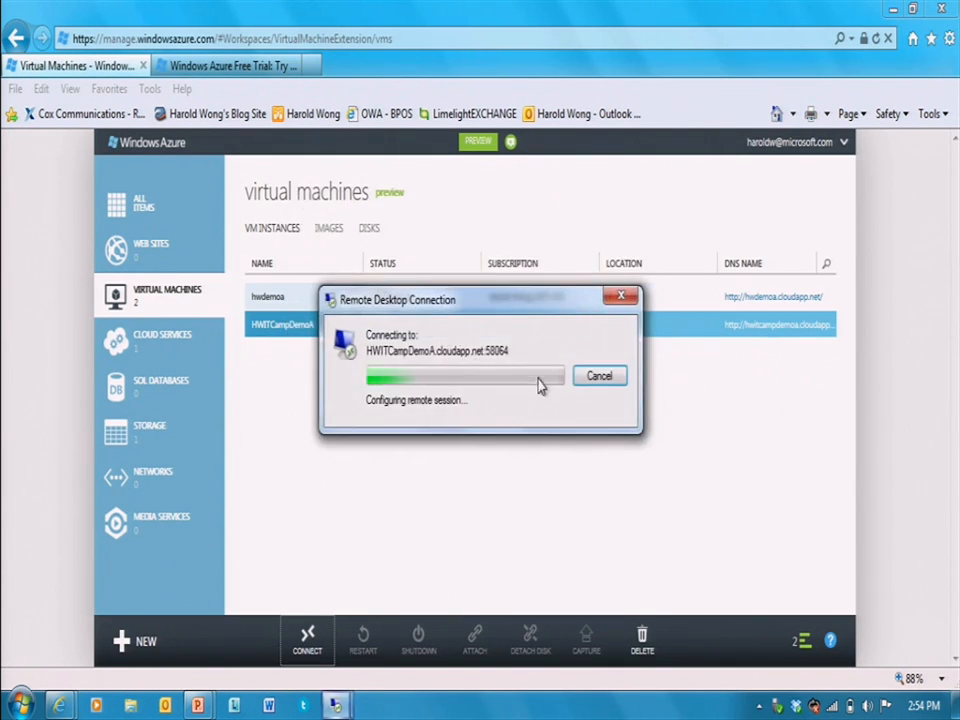
text(********)
key(Return)
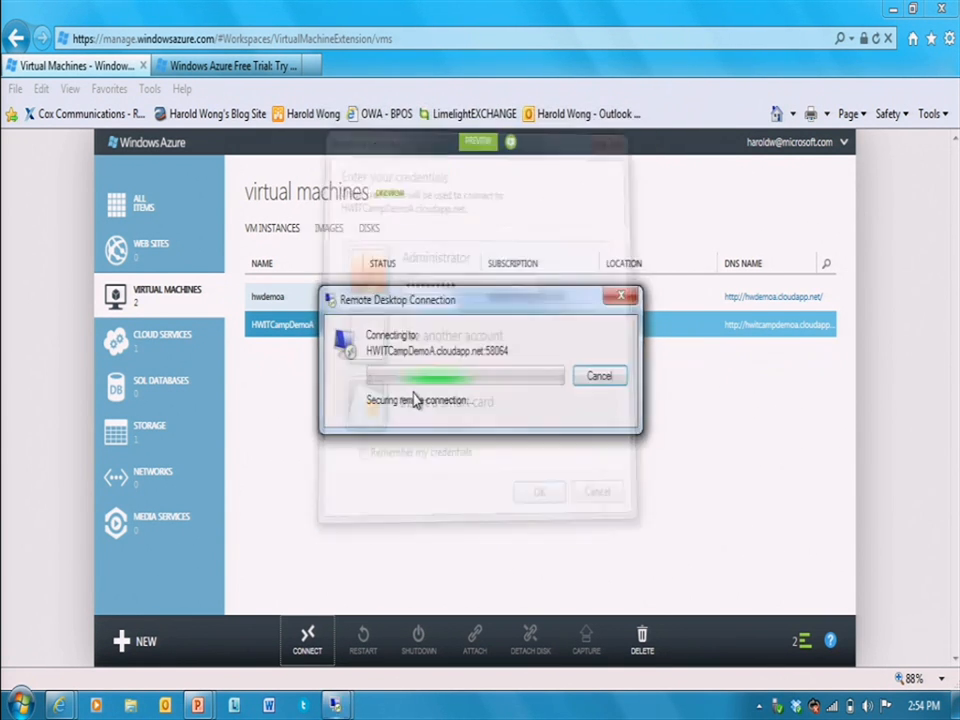
click(455, 480)
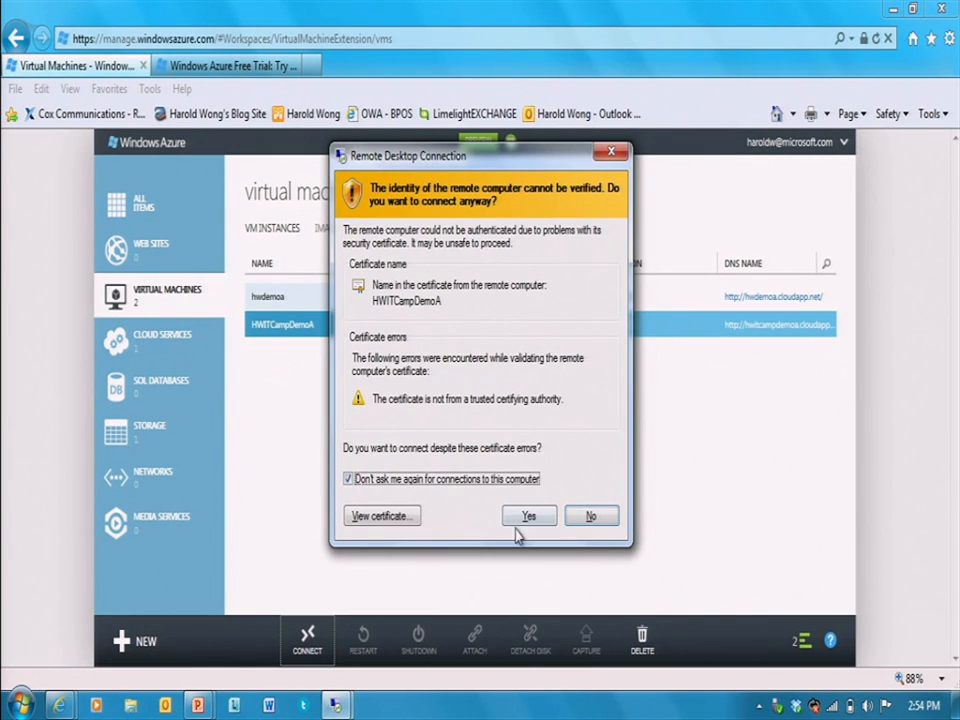
click(522, 519)
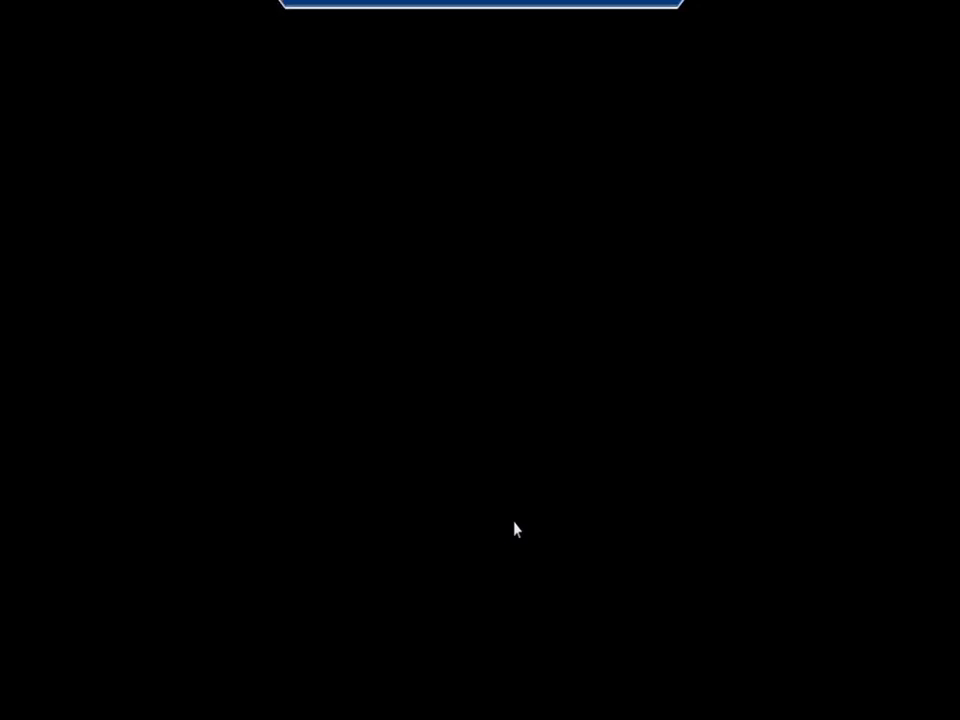